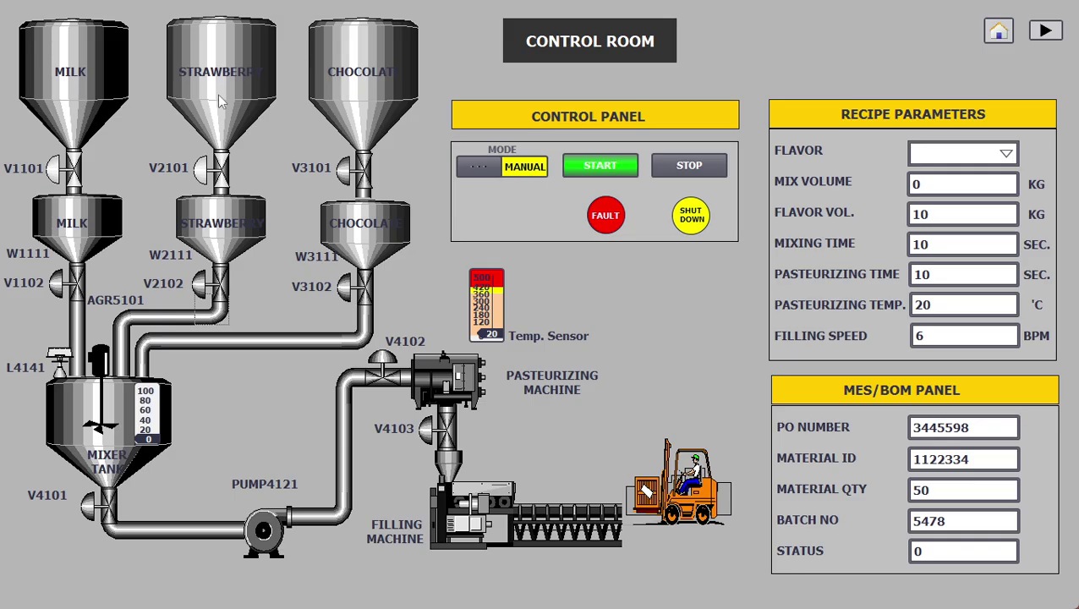
Step: Open and close the flavour list, then switch the mode to AUTO and back to MANUAL
left_click(987, 157)
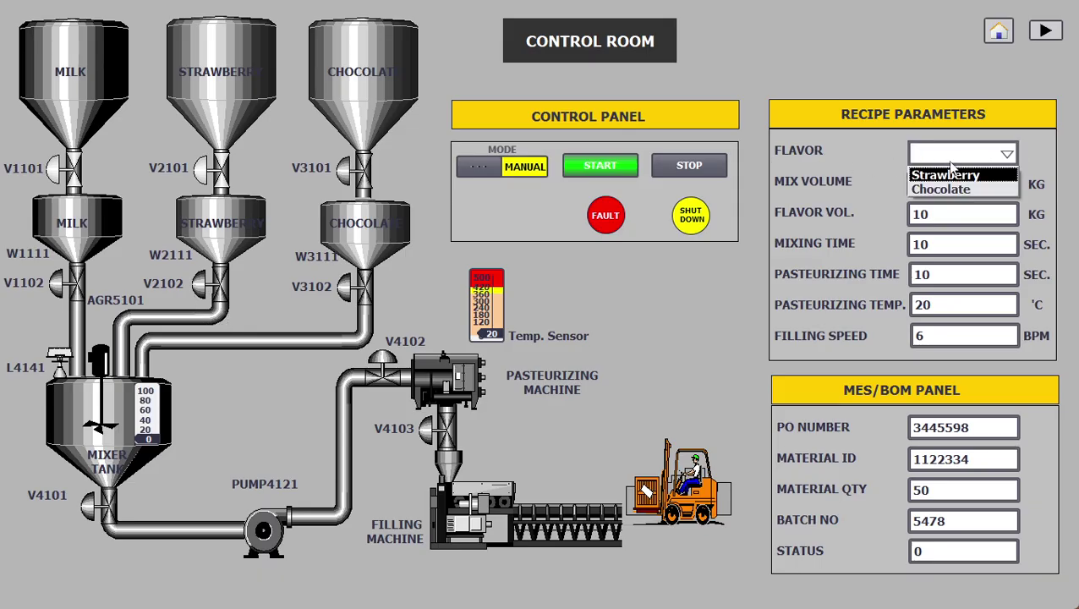
left_click(944, 160)
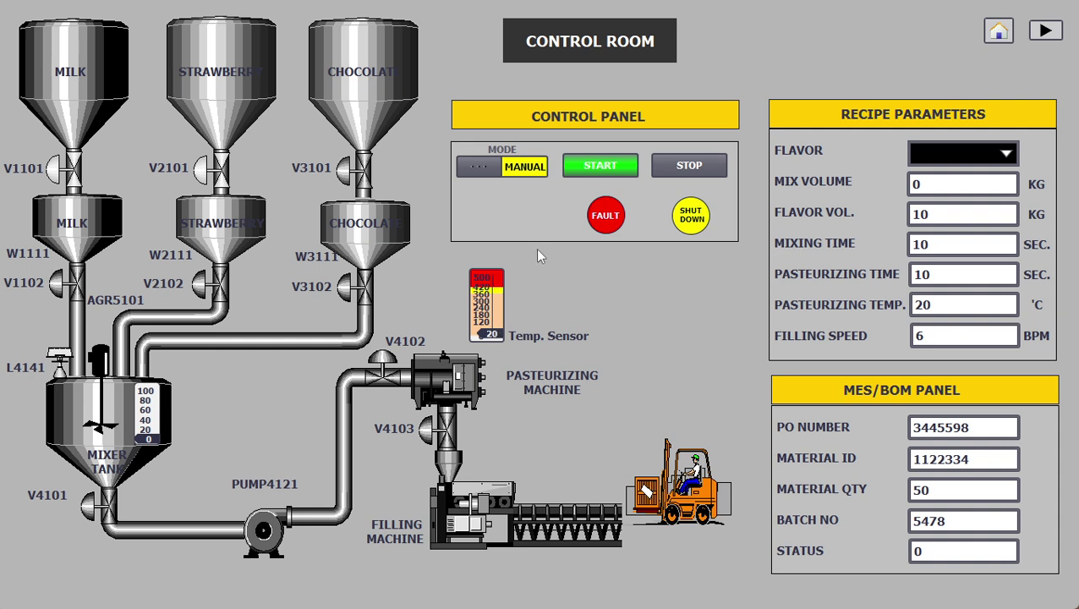
left_click(484, 163)
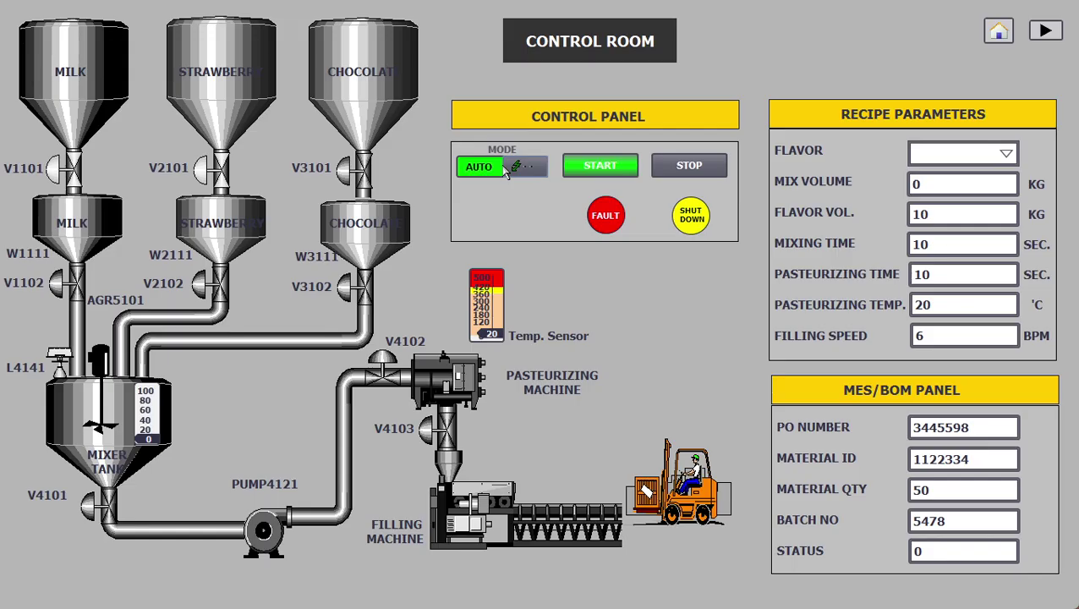
left_click(506, 169)
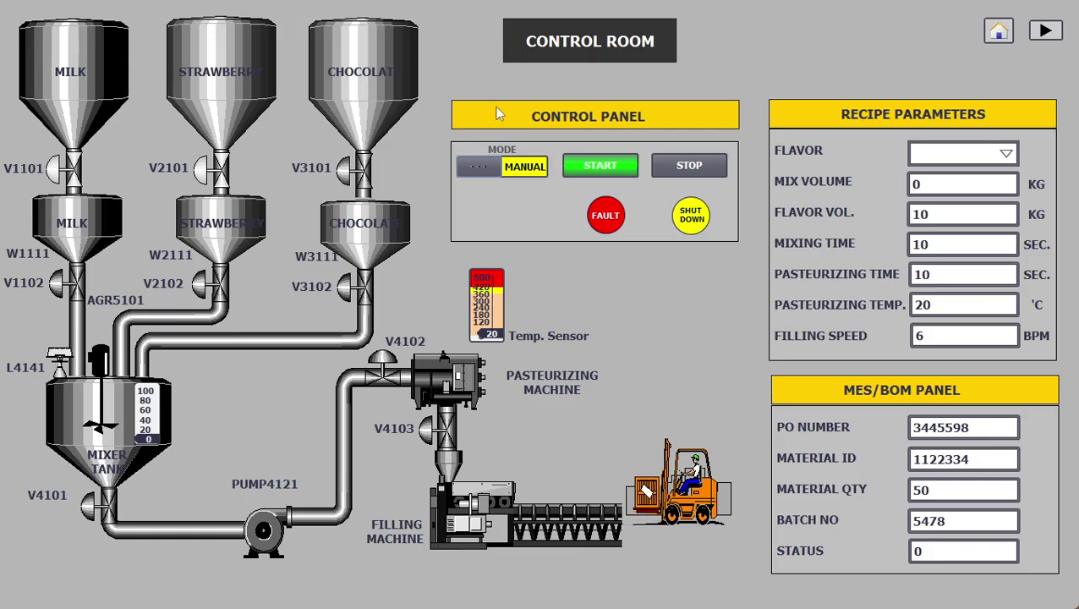
Step: On Tank Level, show and hide the supply tank monitor, then advance to Filling machine
left_click(1045, 31)
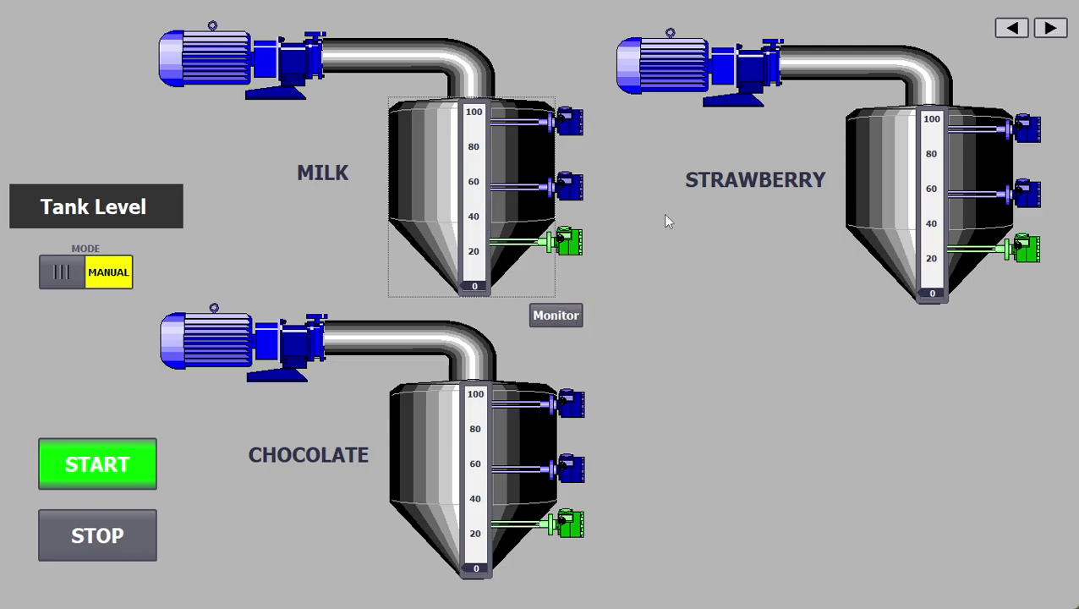
left_click(1012, 29)
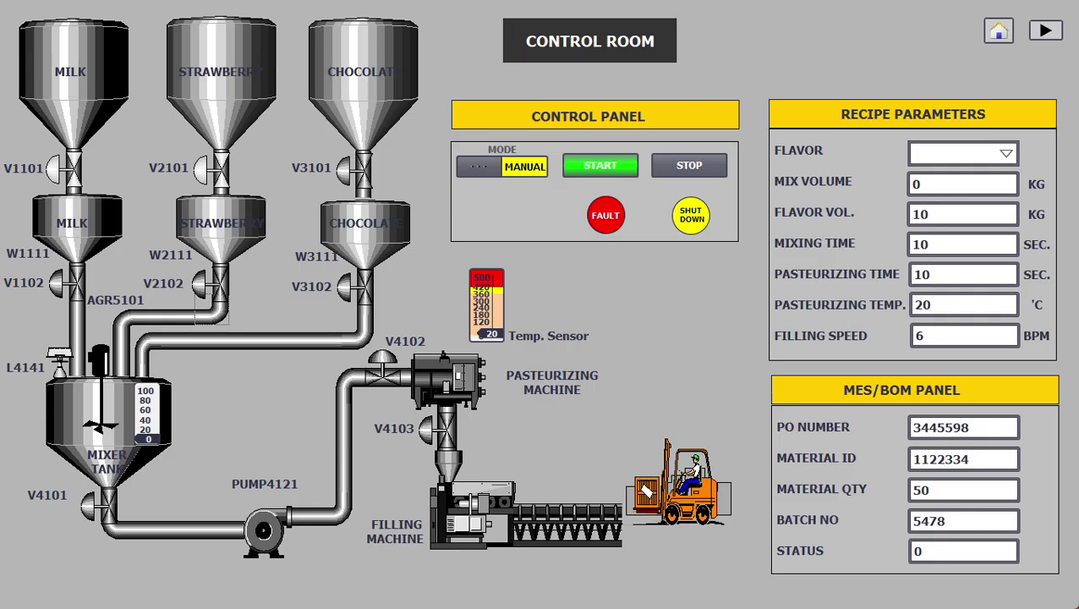
left_click(1054, 35)
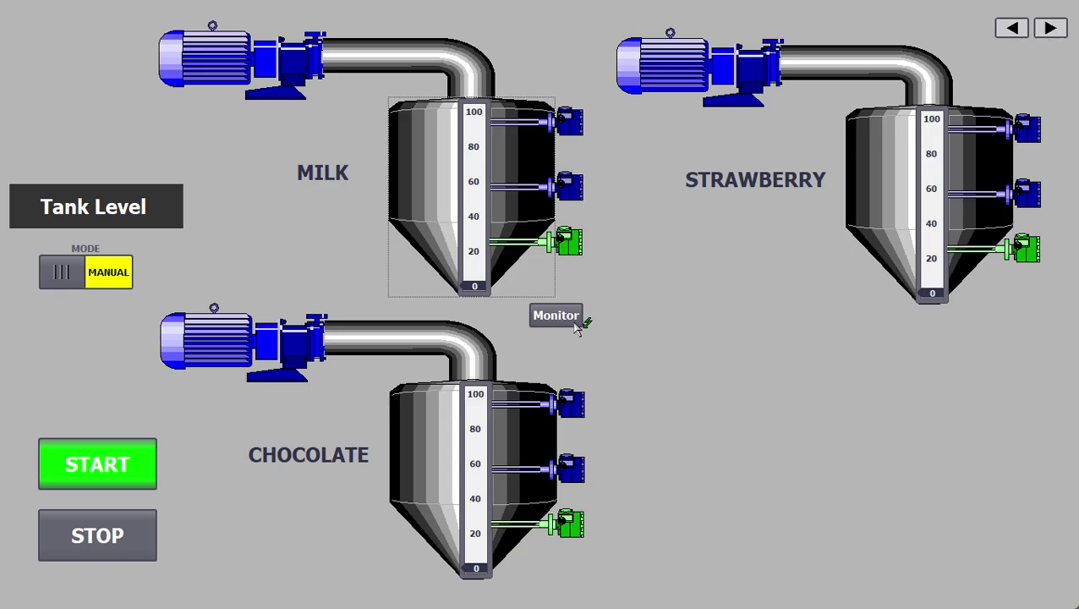
left_click(551, 323)
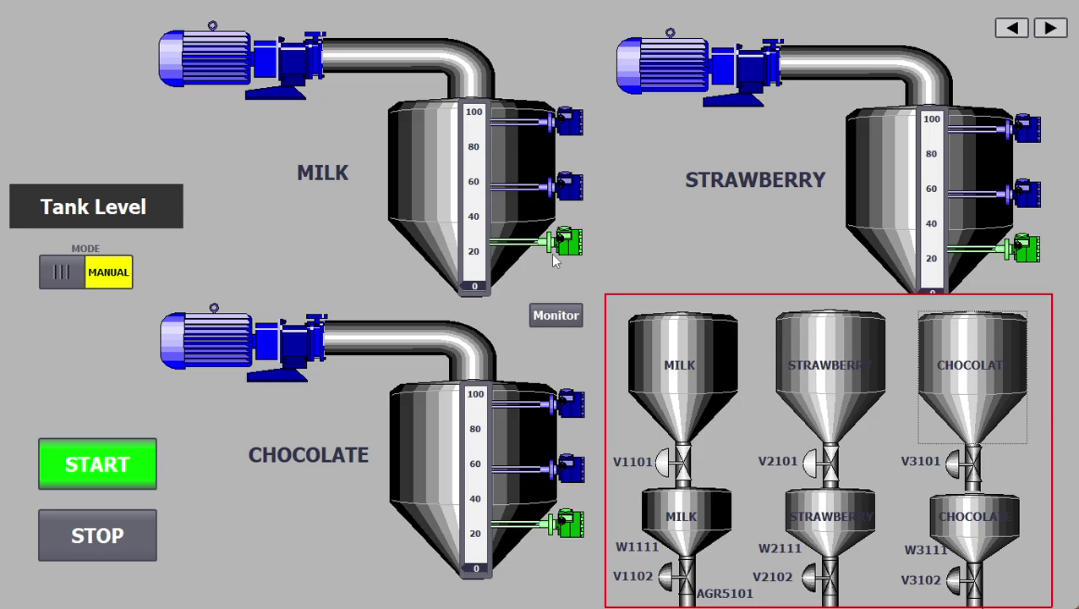
left_click(558, 311)
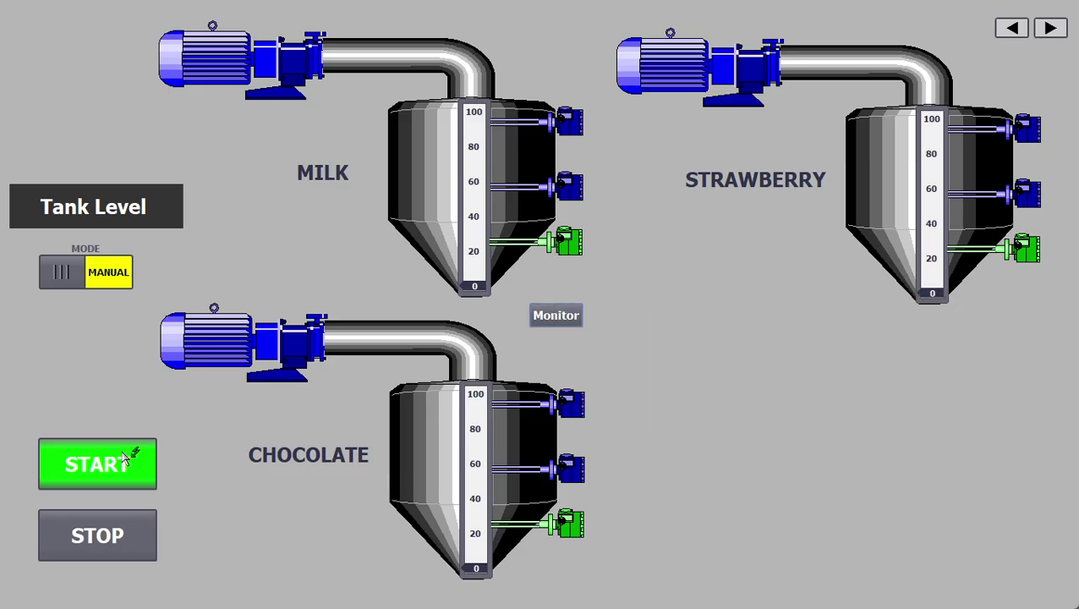
left_click(1047, 29)
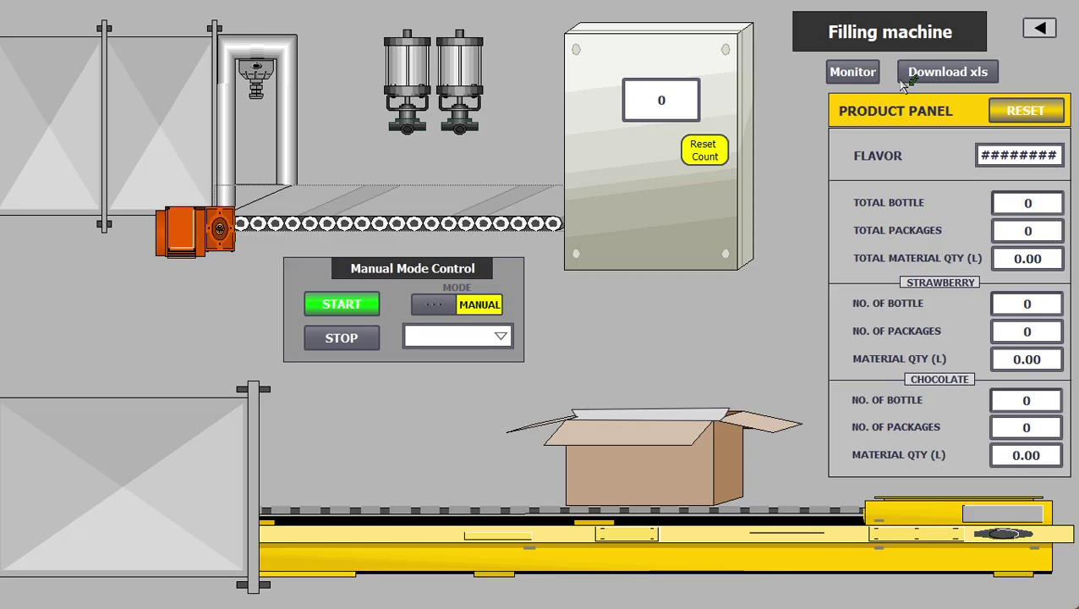
Step: Show and hide the mixer-to-filling process overview, then step back via Tank Level to Control Room
left_click(854, 73)
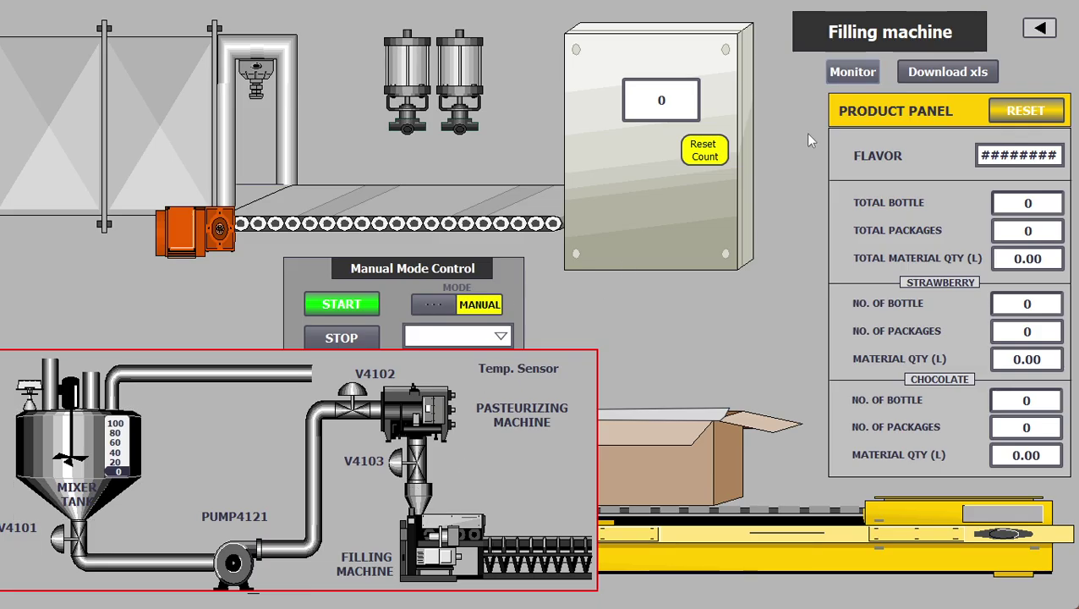
left_click(850, 71)
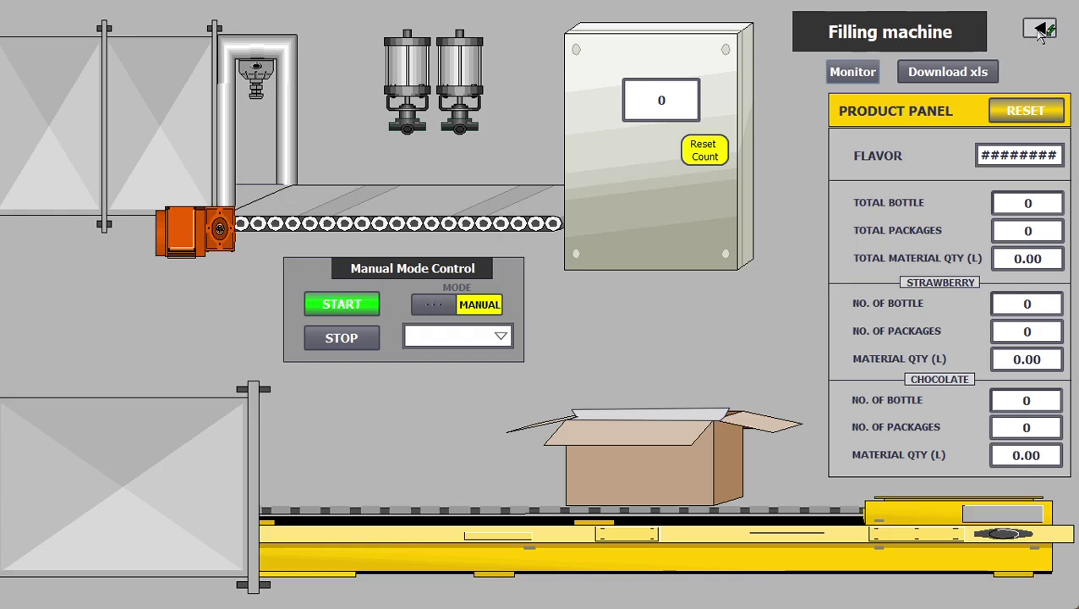
left_click(1040, 30)
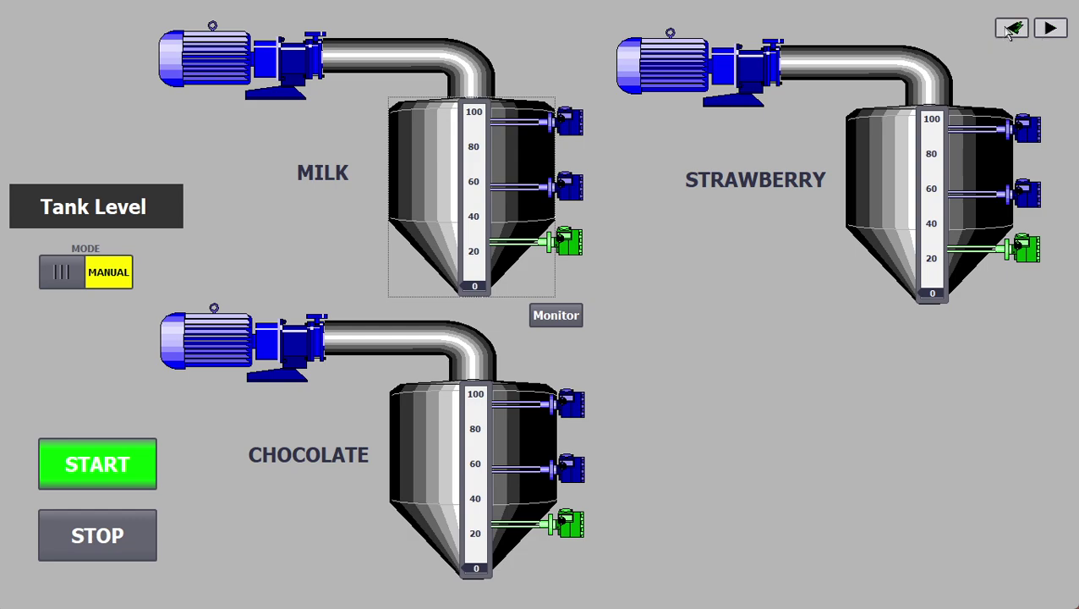
left_click(1013, 30)
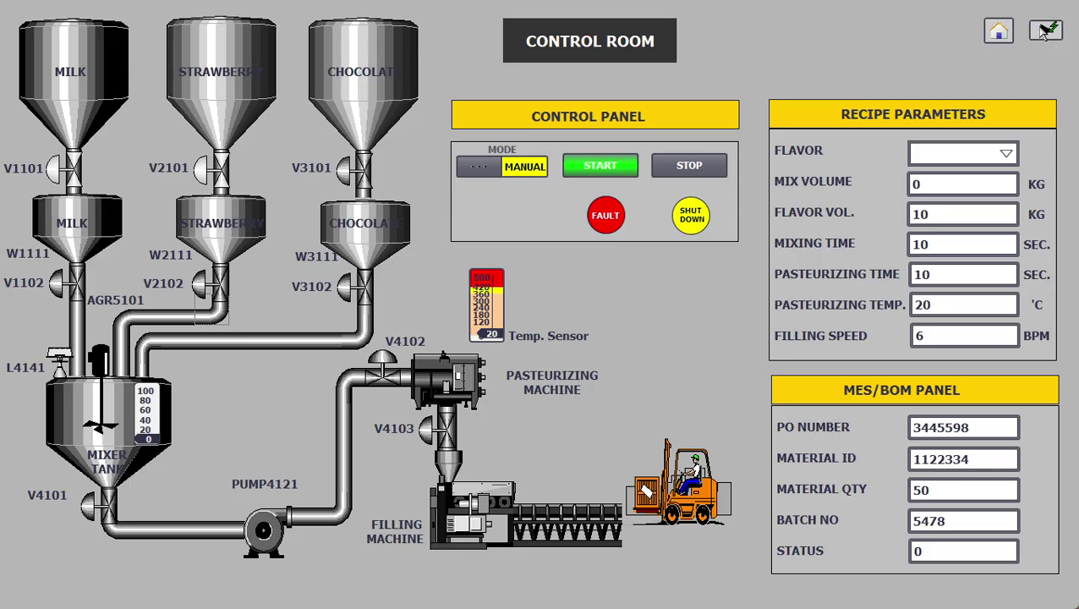
Step: View the alarm list from the main menu, then return to the main menu
left_click(998, 32)
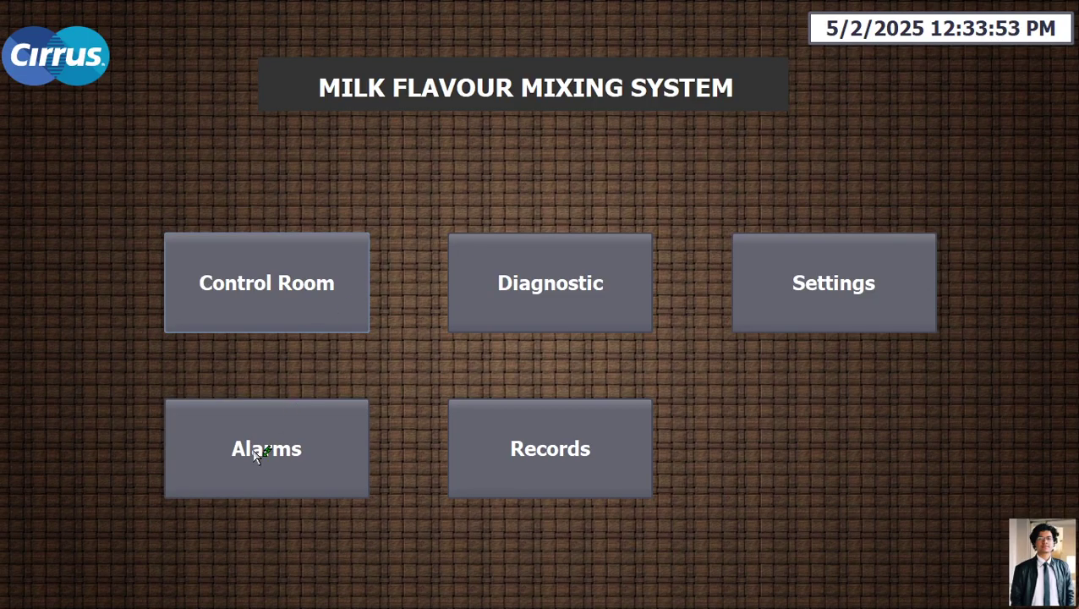
left_click(261, 448)
left_click(223, 357)
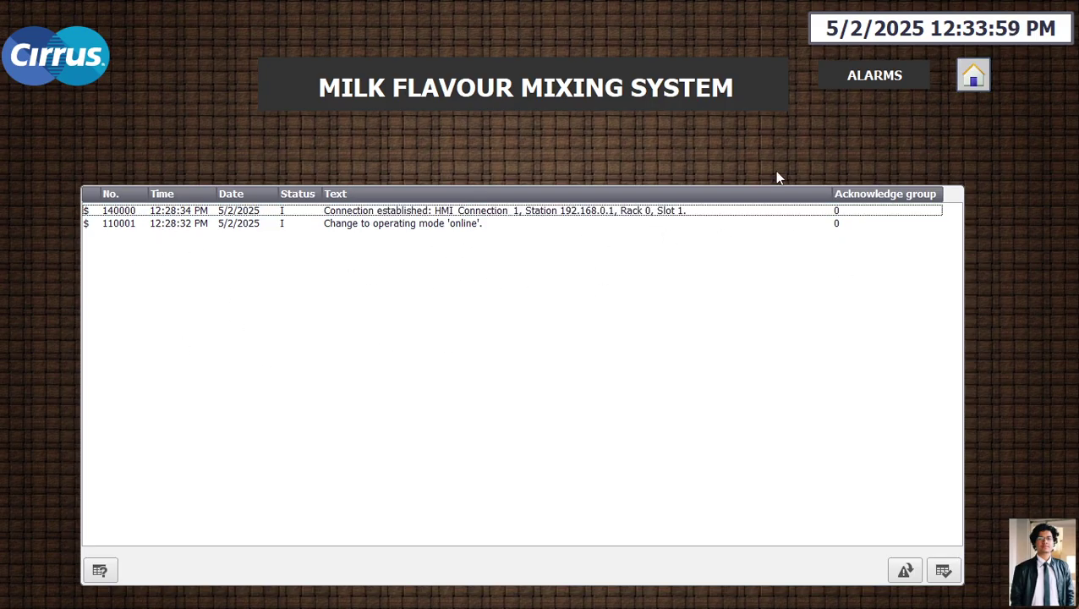
left_click(979, 79)
Step: Log in as user Operator with the account password and open the Records page
left_click(578, 447)
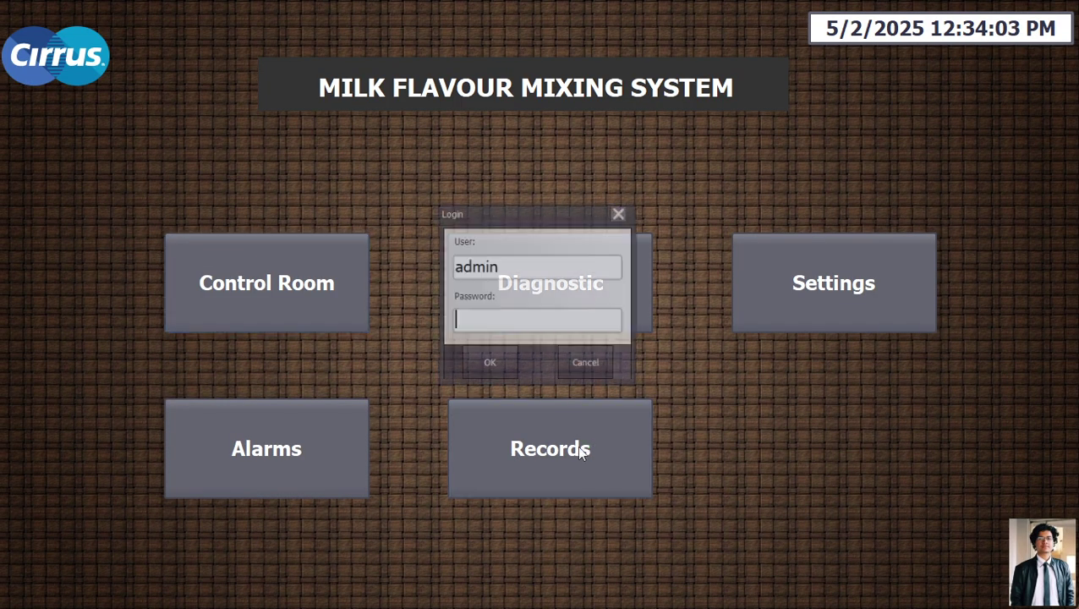
left_click(509, 269)
left_click_drag(510, 269, 445, 267)
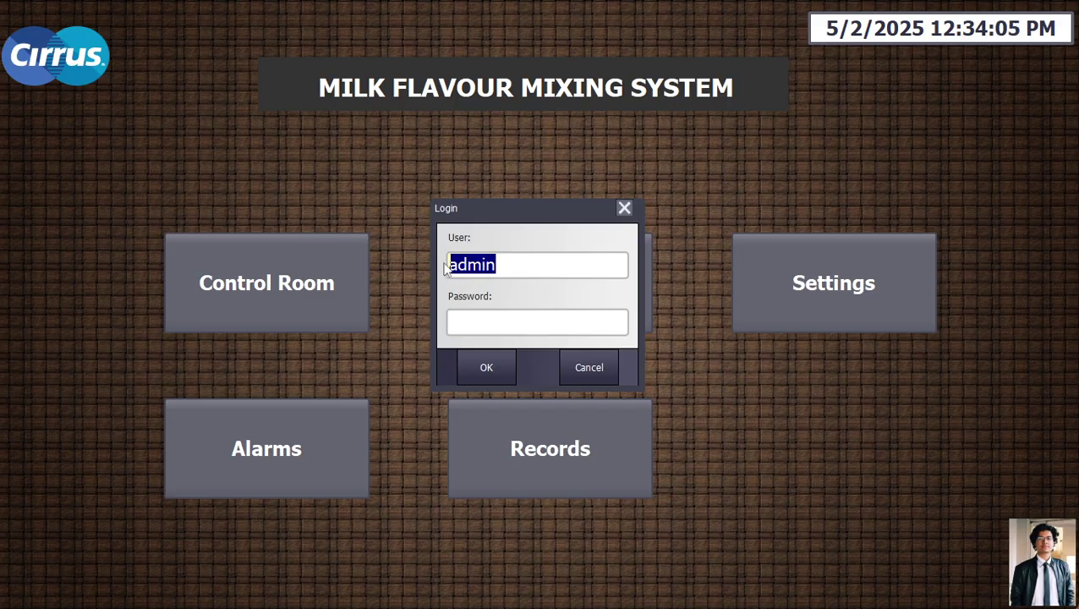
type("Op")
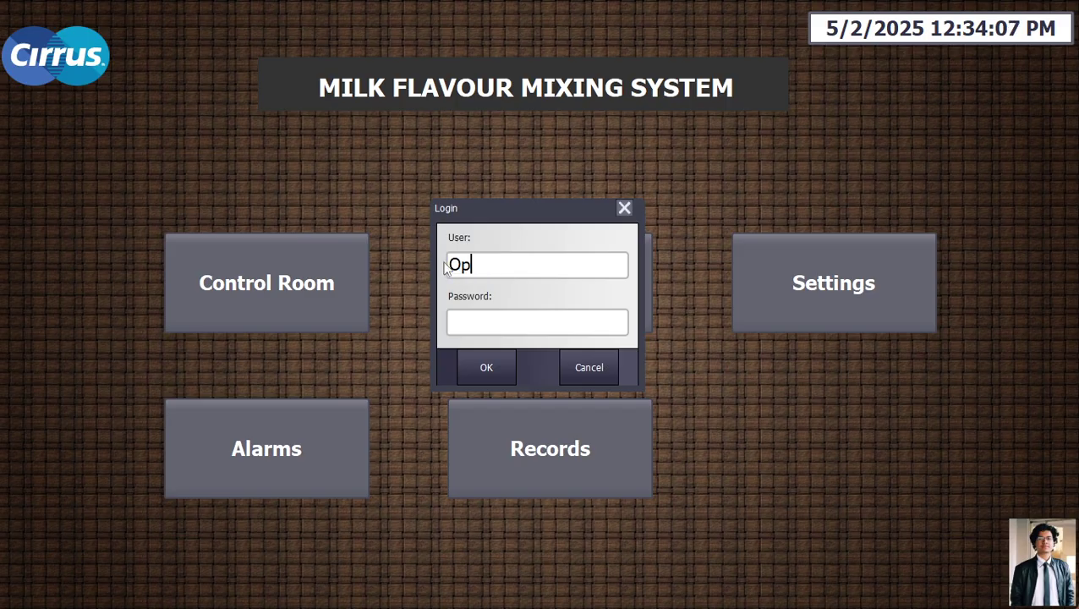
type("ator")
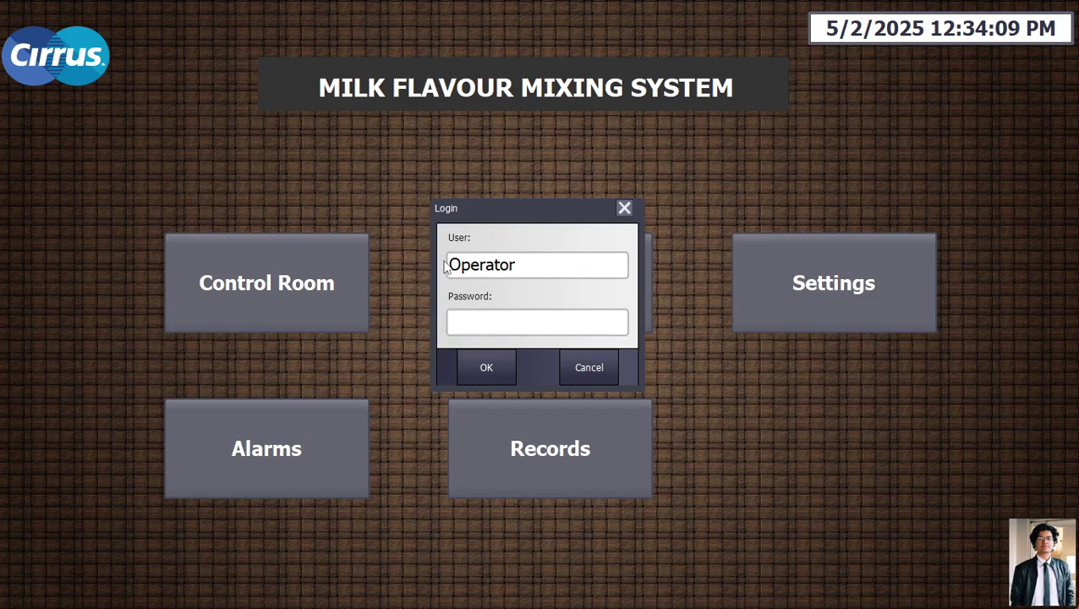
left_click(486, 324)
type("****")
left_click(481, 367)
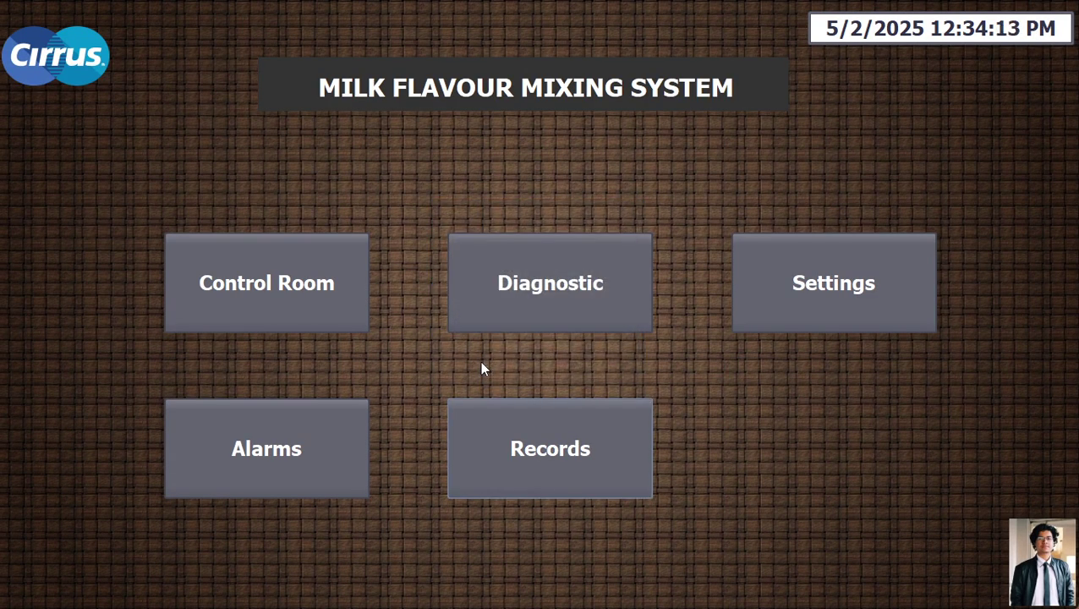
left_click(535, 455)
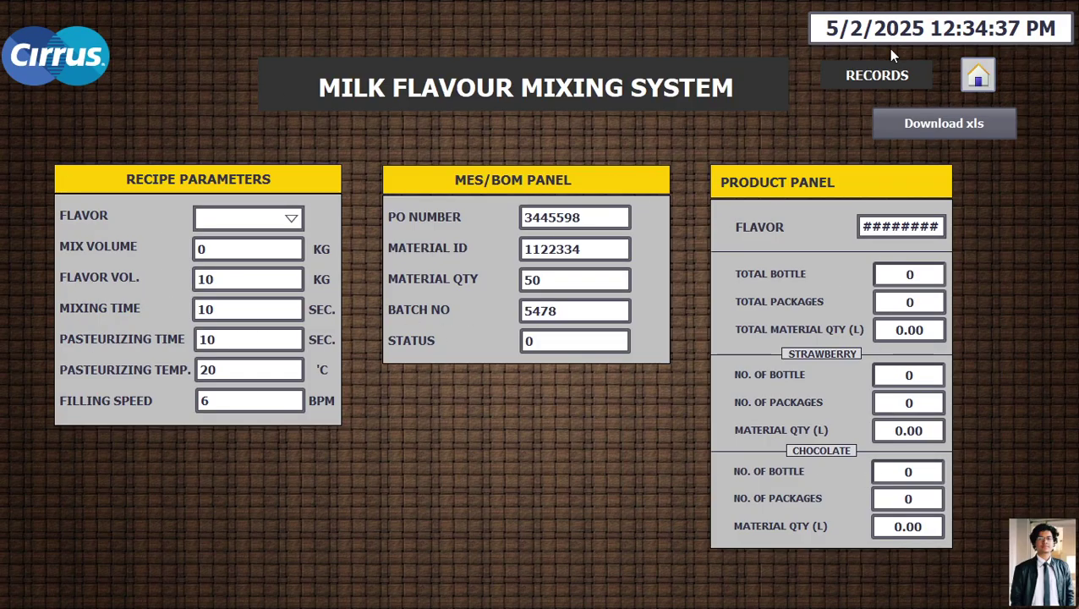
Step: From the main menu, log in as user admin with its password and enter Control Room
left_click(973, 78)
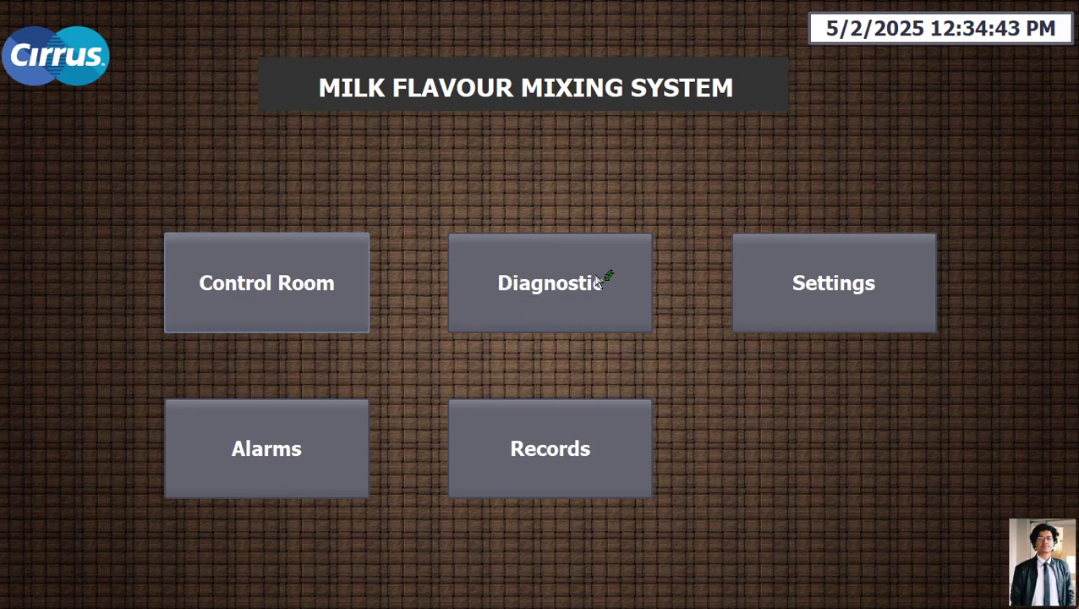
left_click(241, 291)
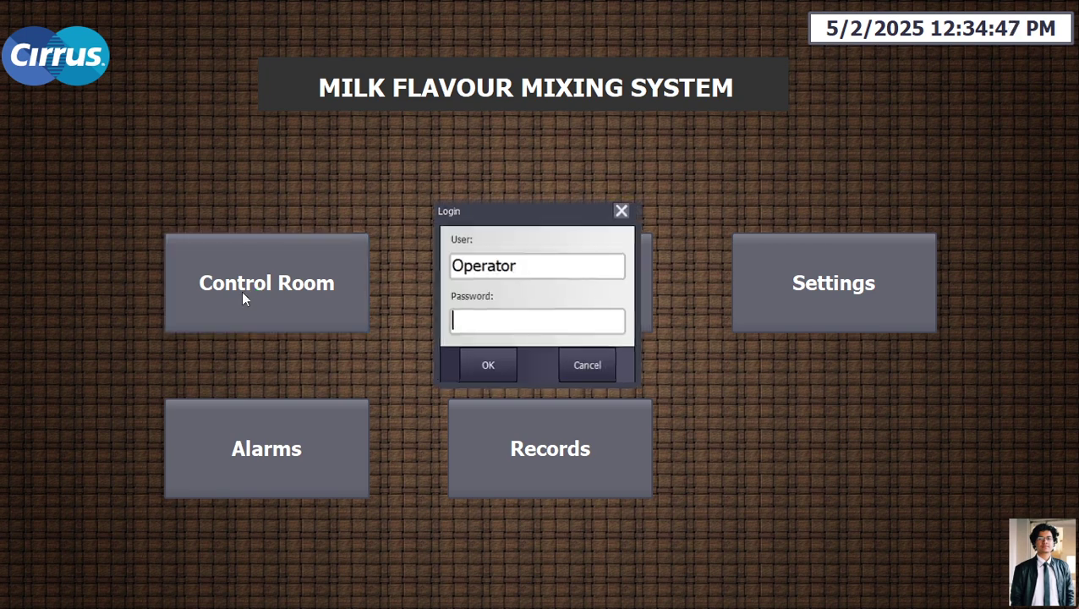
left_click(539, 272)
left_click_drag(528, 271, 446, 273)
type("admin")
left_click(479, 322)
type("*****")
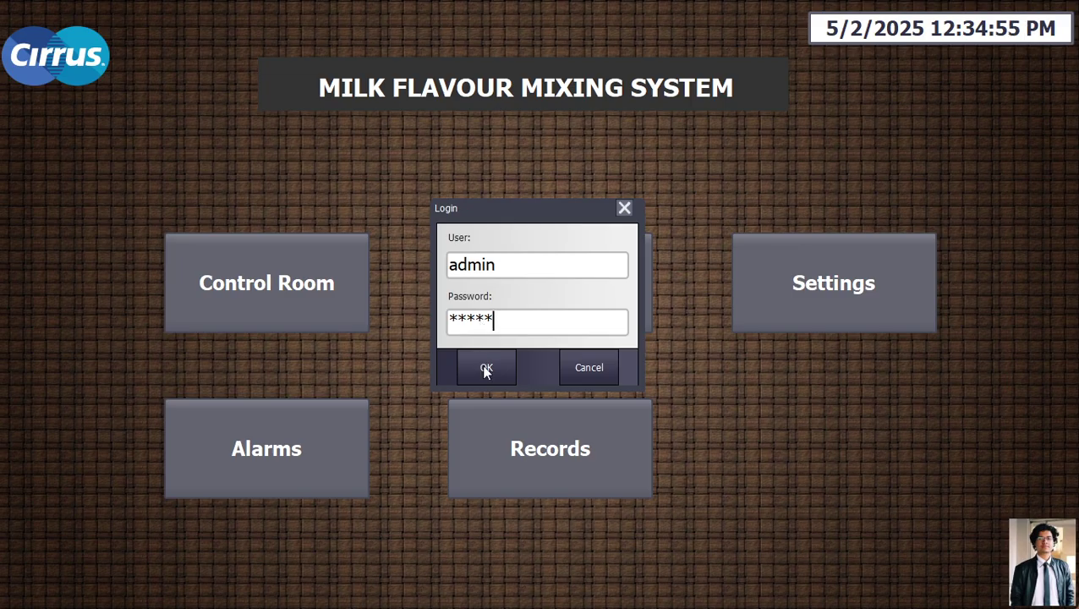
left_click(483, 364)
left_click(313, 300)
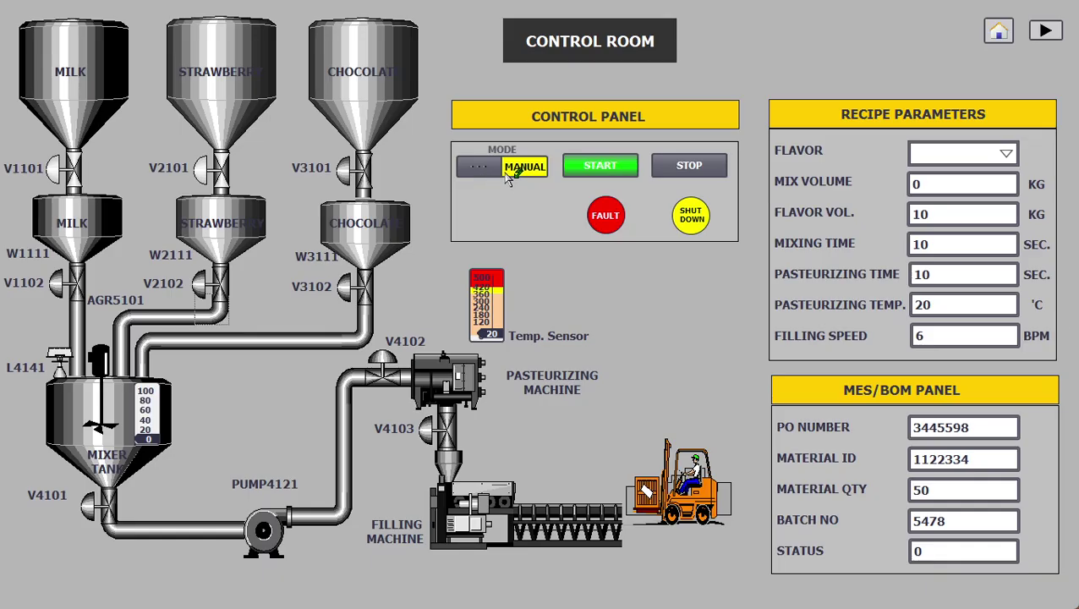
Step: Set MODE to AUTO, then press START on Tank Level to fill milk, strawberry and chocolate tanks
left_click(504, 169)
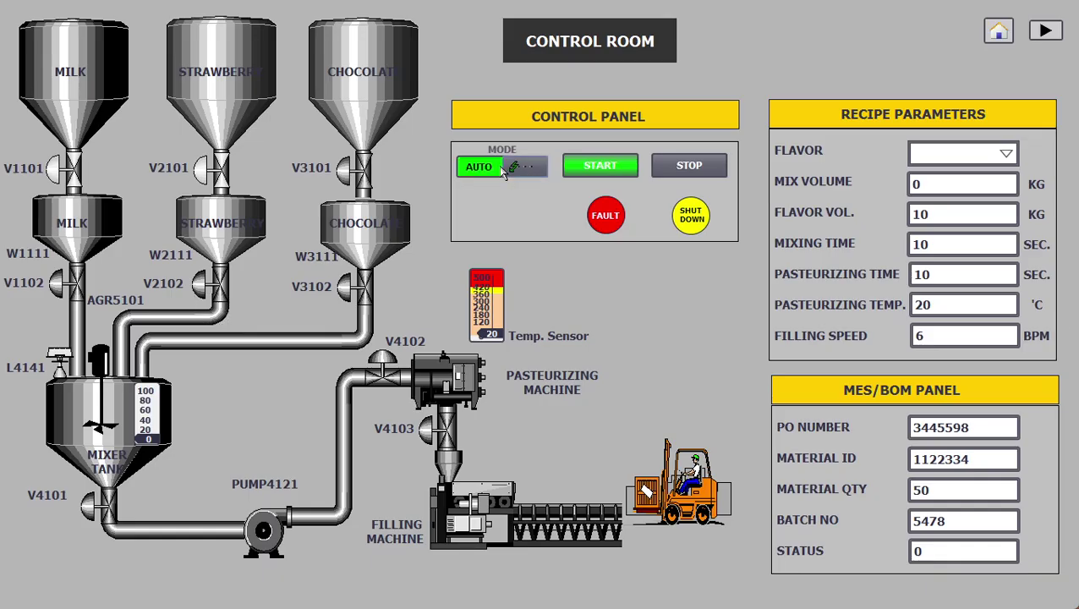
left_click(1045, 31)
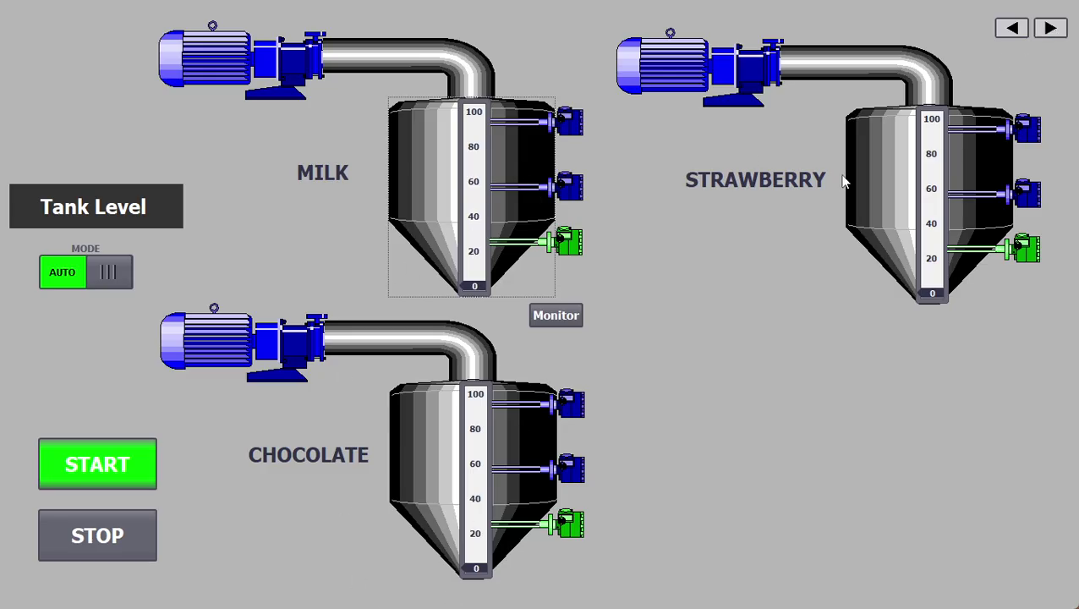
left_click(93, 479)
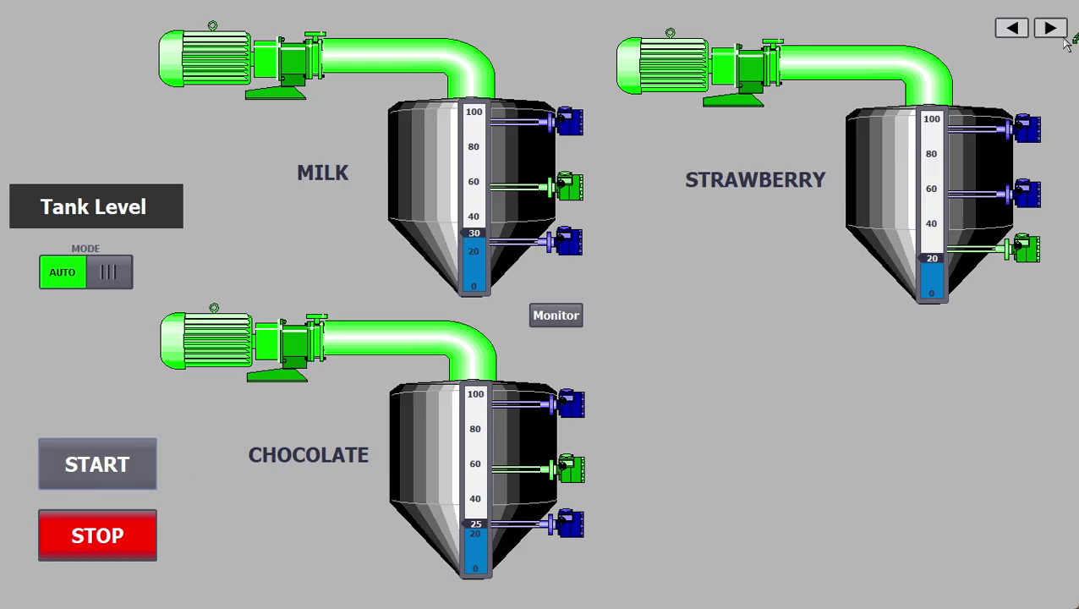
Step: Cycle between Control Room, Tank Level and Filling machine until every tank reads 95
left_click(1010, 30)
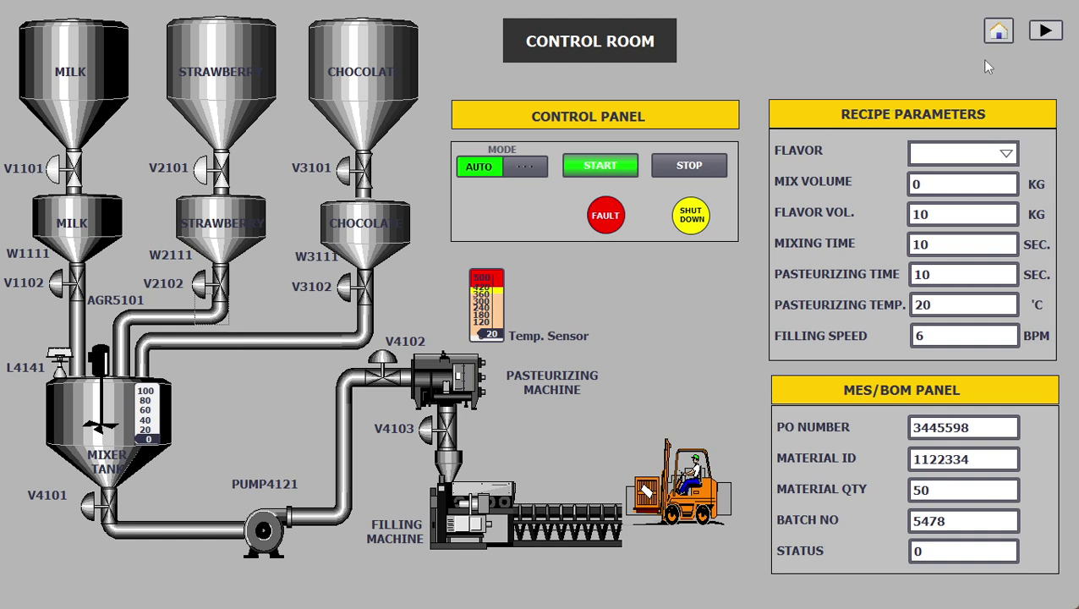
left_click(1045, 30)
left_click(1053, 24)
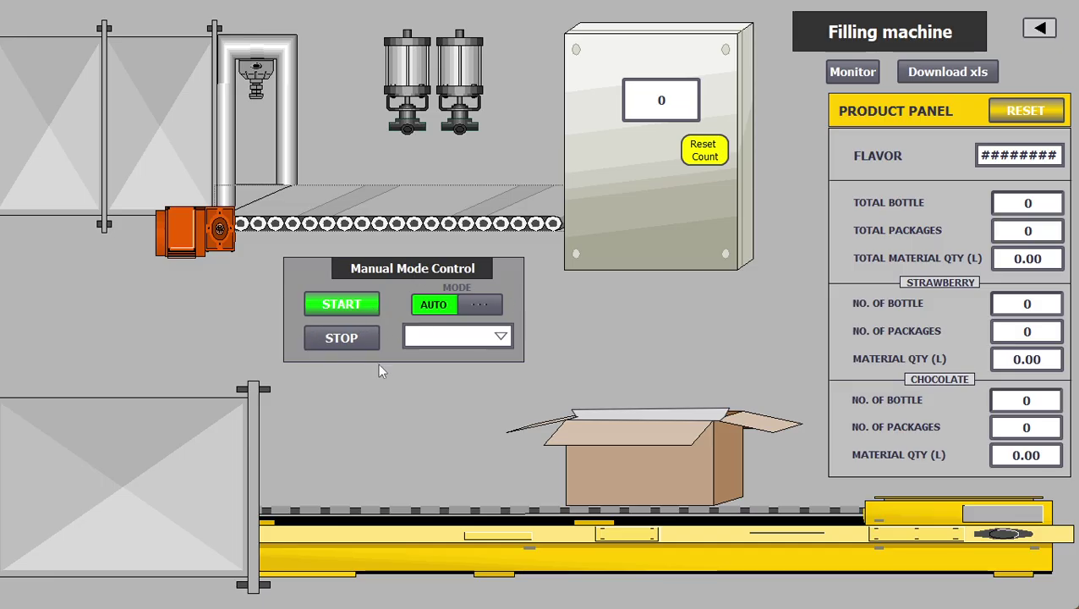
left_click(1039, 28)
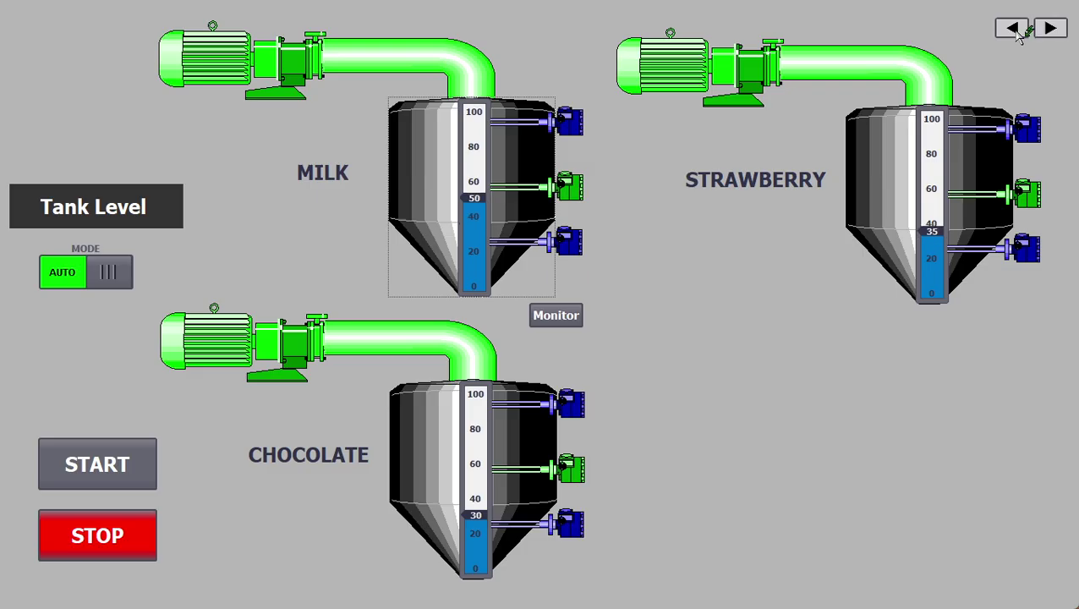
left_click(1012, 25)
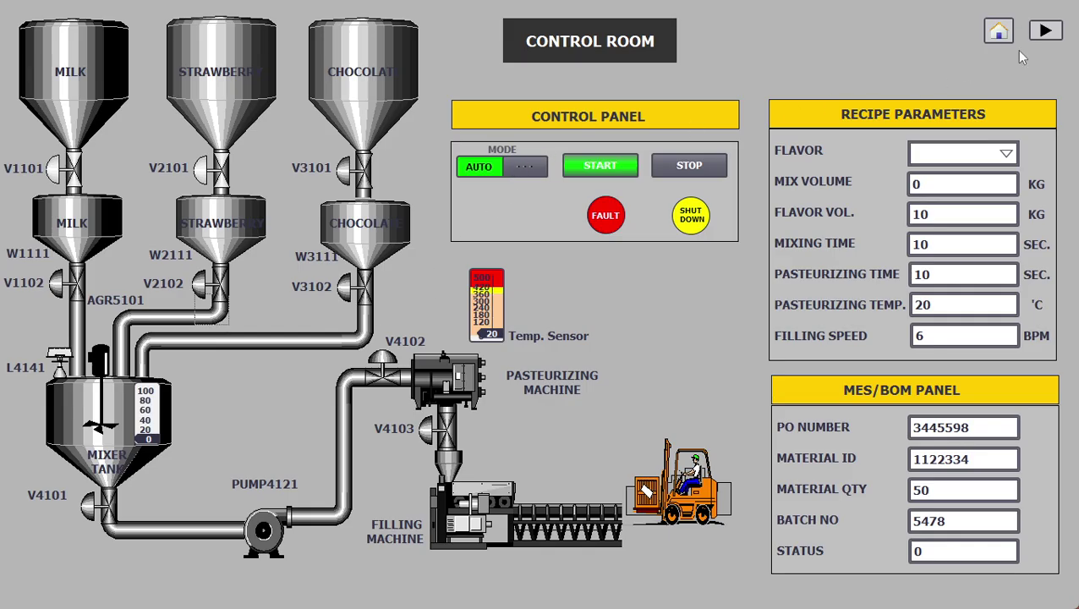
left_click(1056, 34)
left_click(1053, 28)
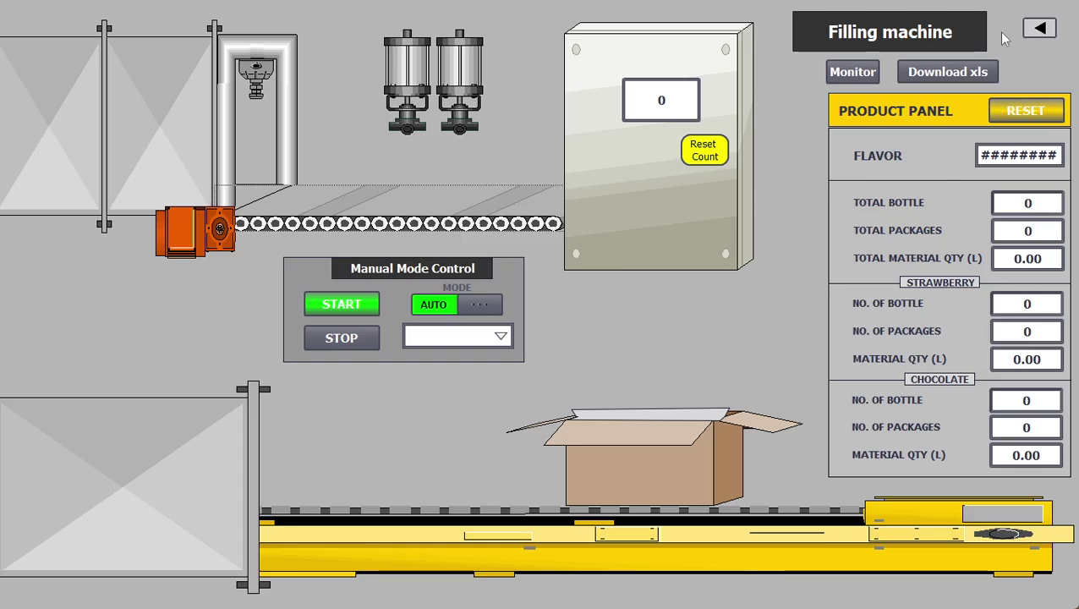
left_click(1041, 29)
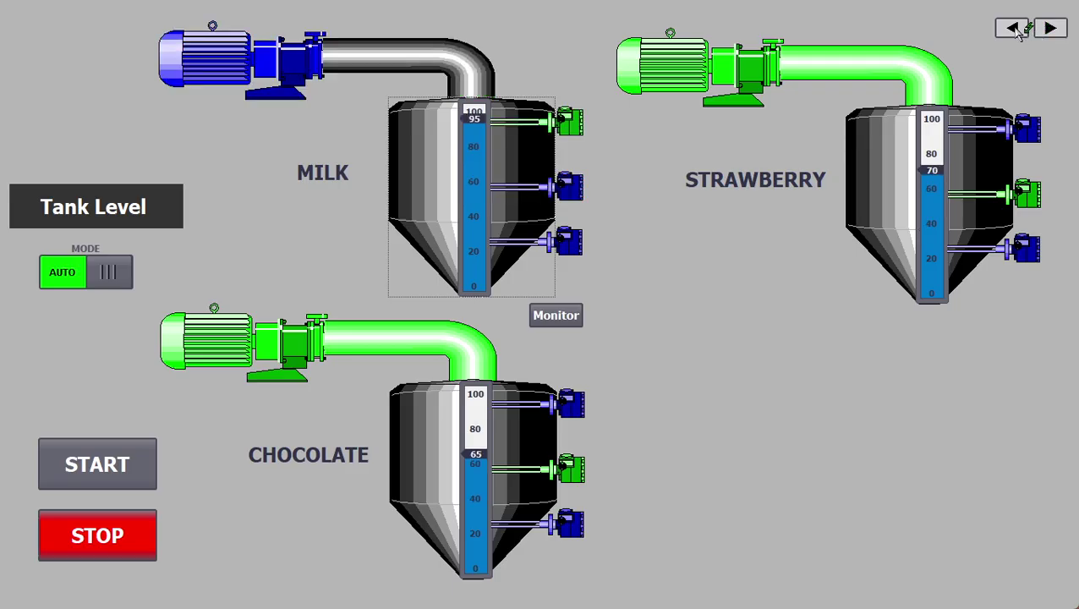
left_click(1014, 28)
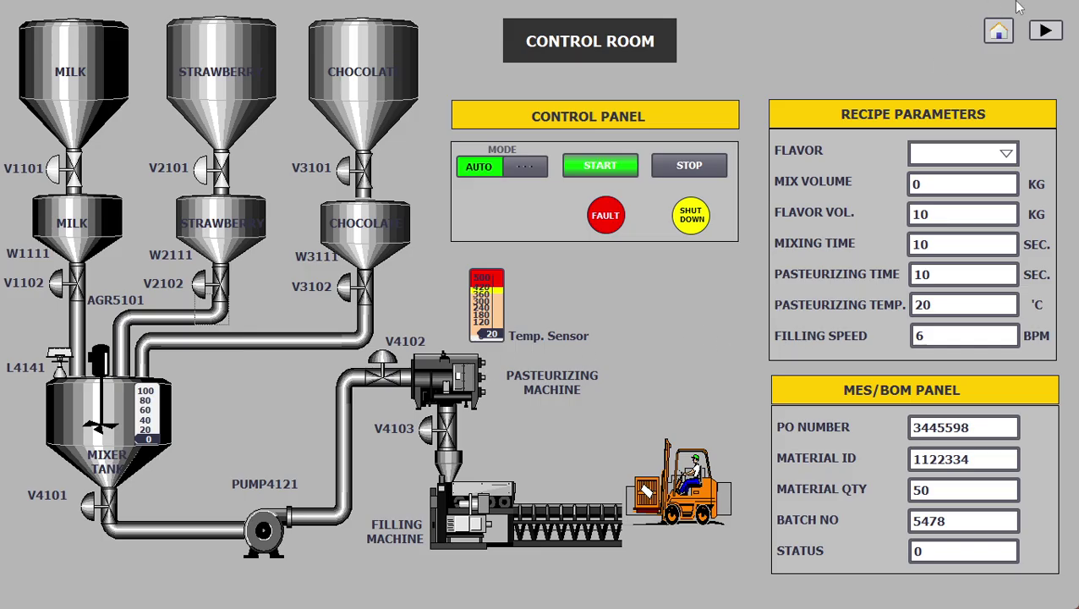
left_click(1051, 31)
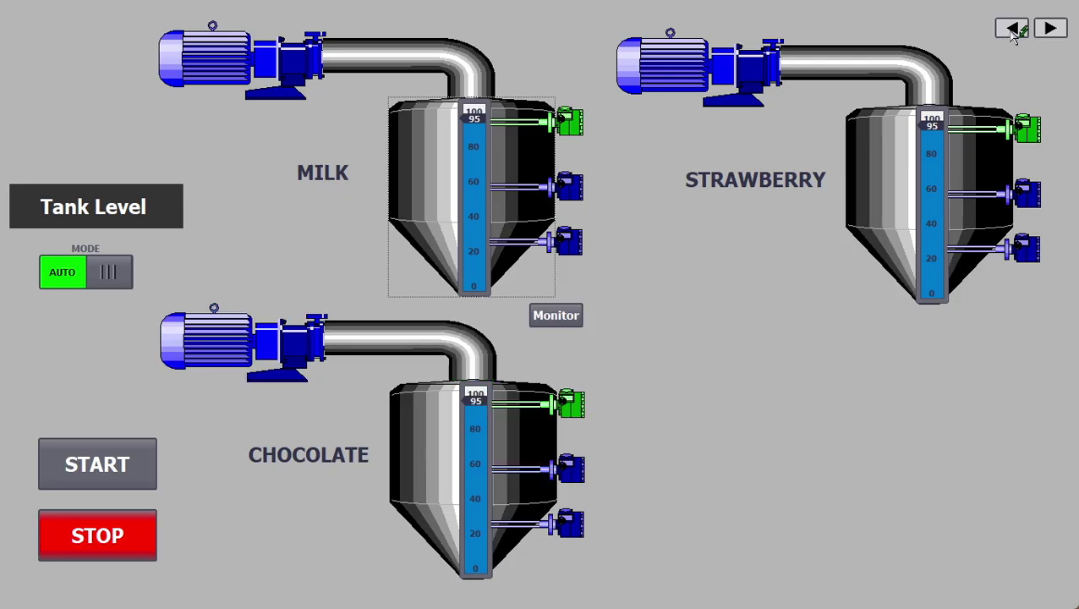
left_click(1013, 30)
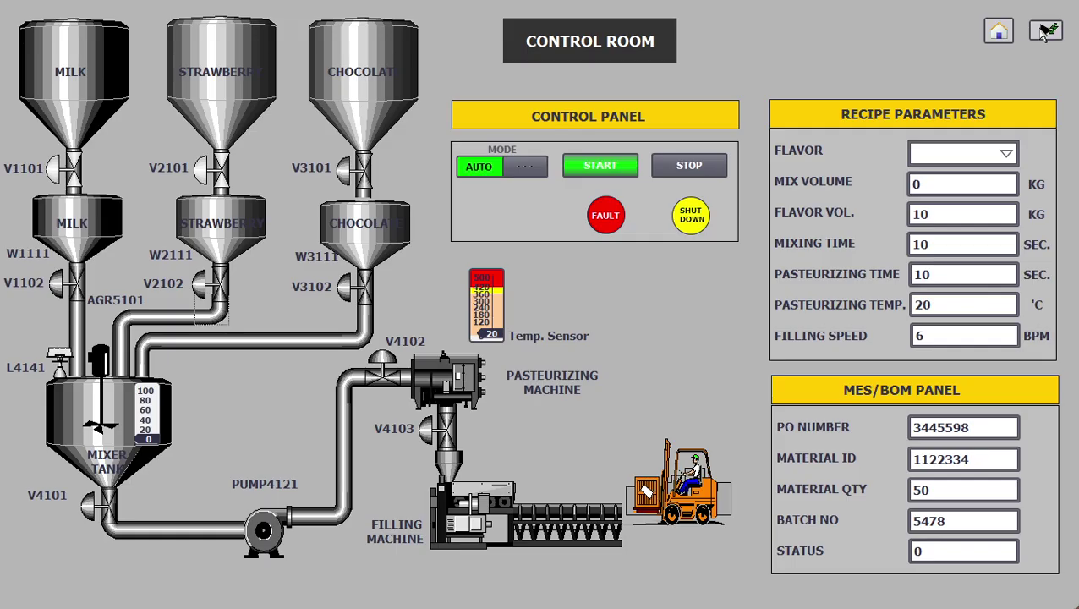
left_click(1046, 33)
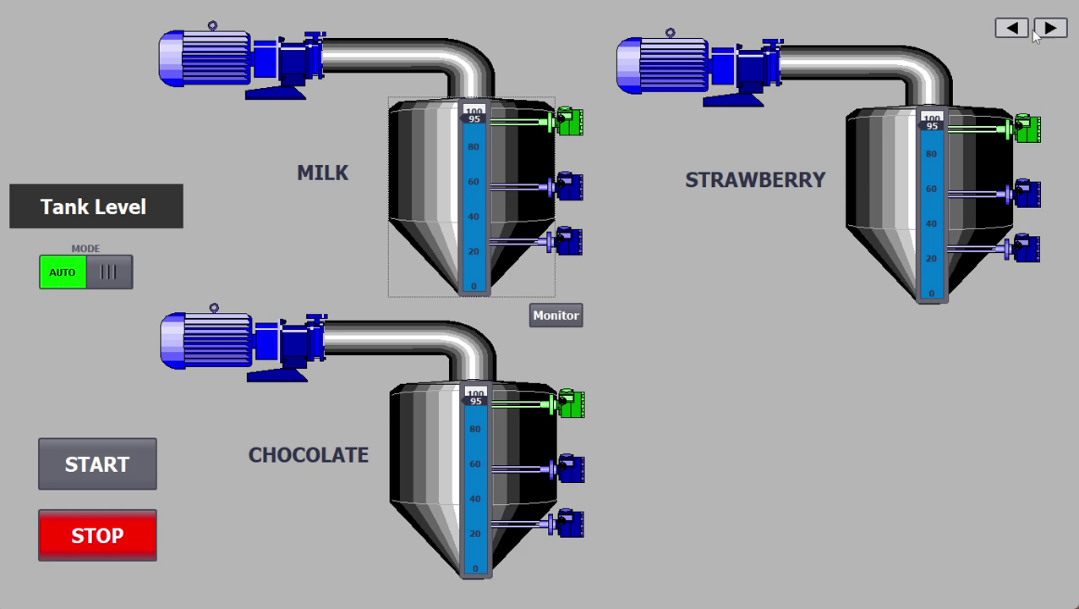
Step: Stop tank filling, choose Strawberry as FLAVOR and press START, then return to Tank Level
left_click(100, 550)
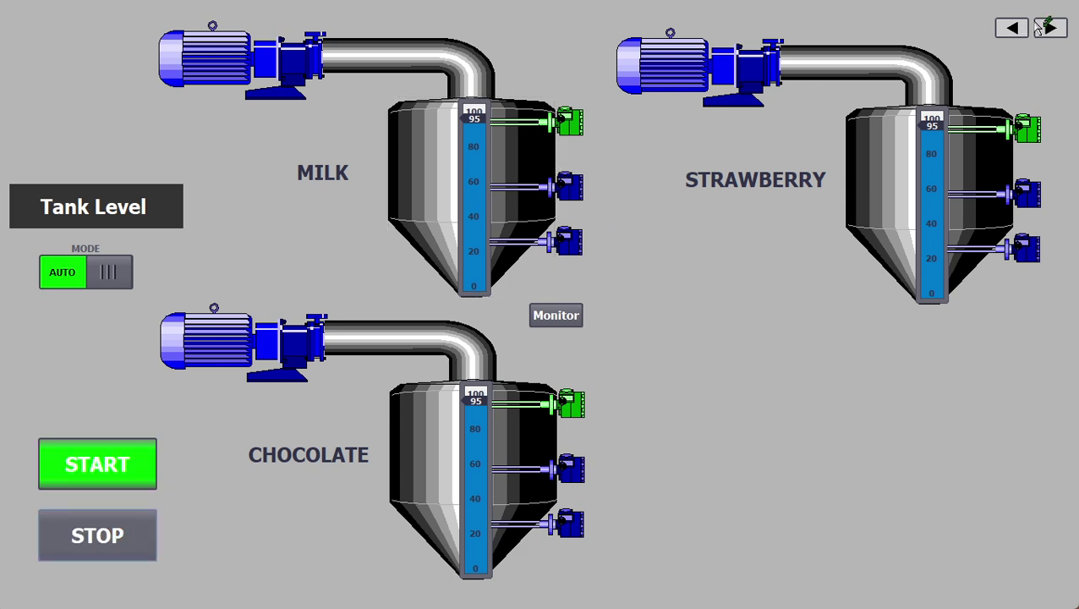
left_click(1012, 29)
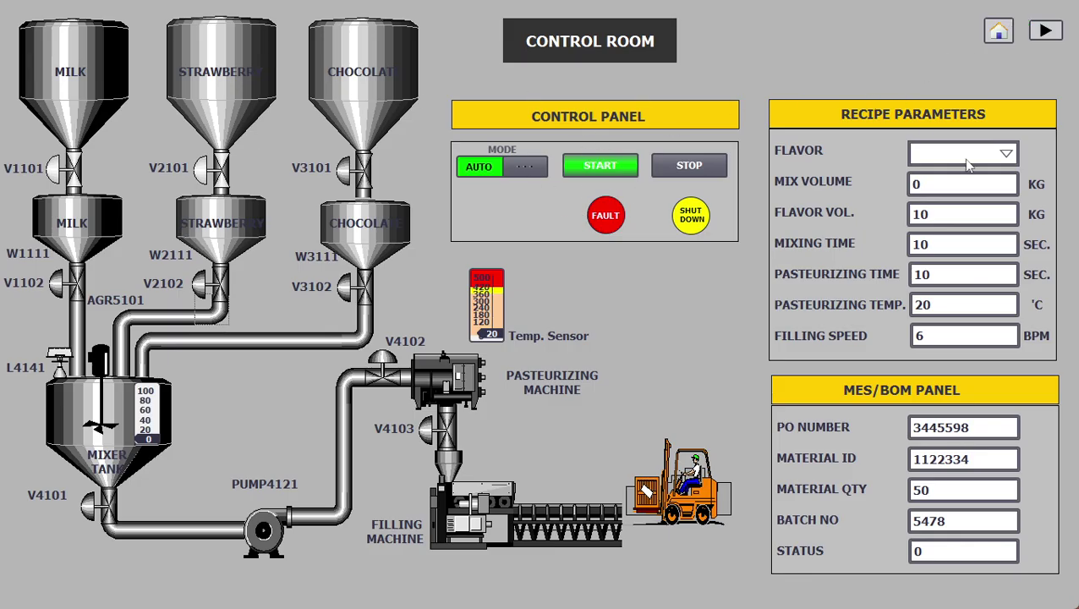
left_click(967, 160)
left_click(966, 176)
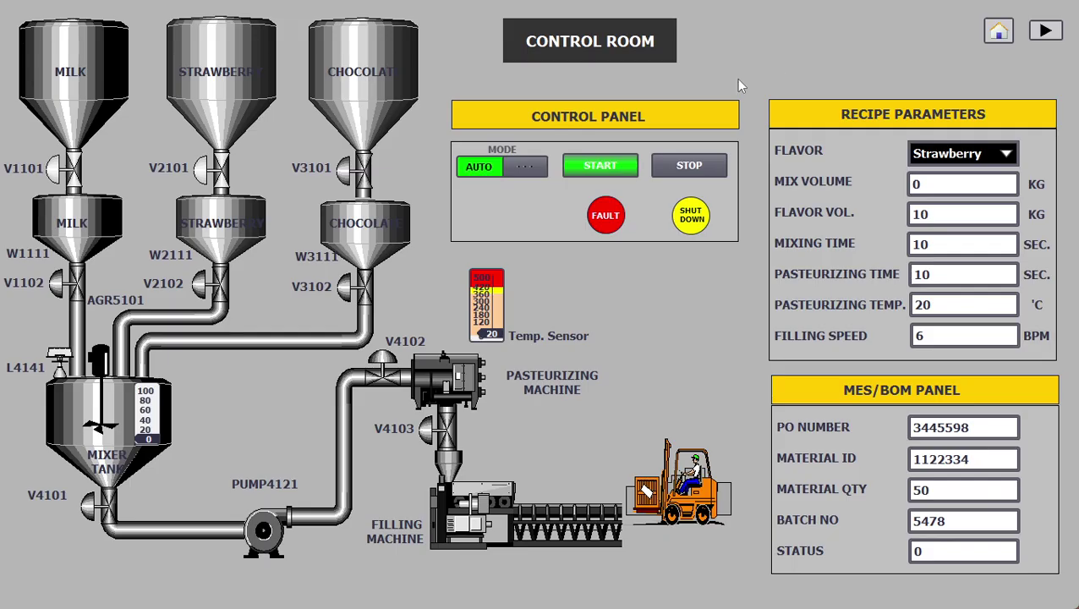
left_click(606, 167)
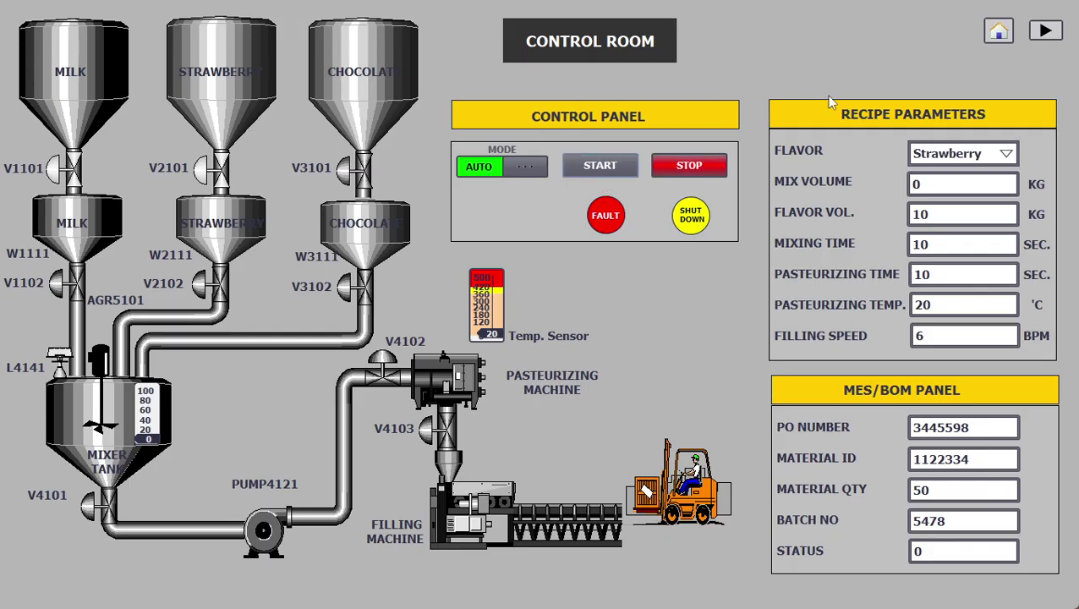
left_click(1046, 36)
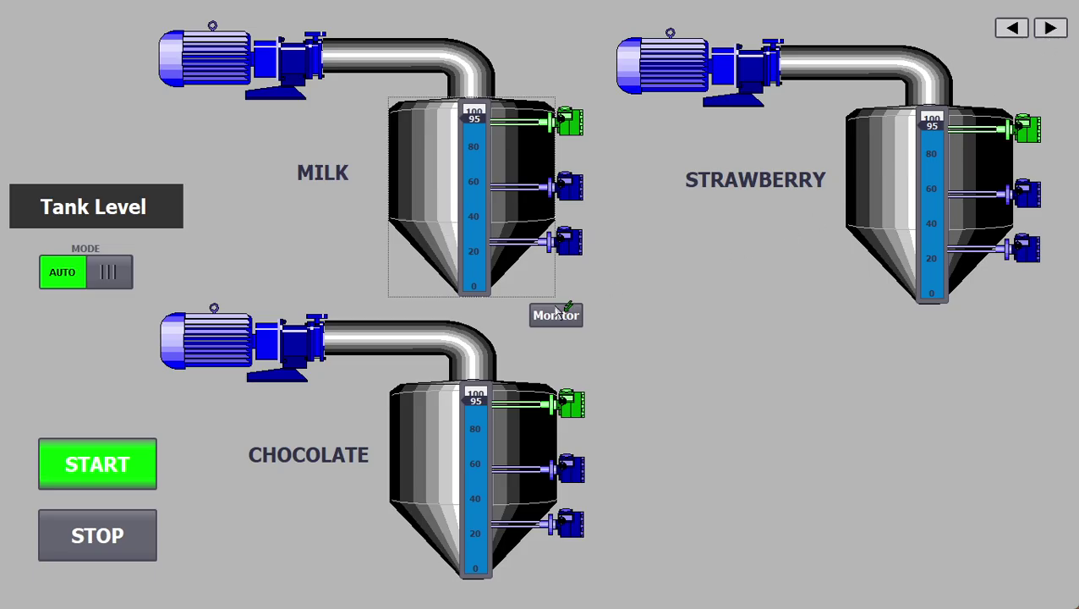
Step: Watch the mixing tank monitor as milk and strawberry drop to 55 and the mixer reaches 50 KG
left_click(562, 311)
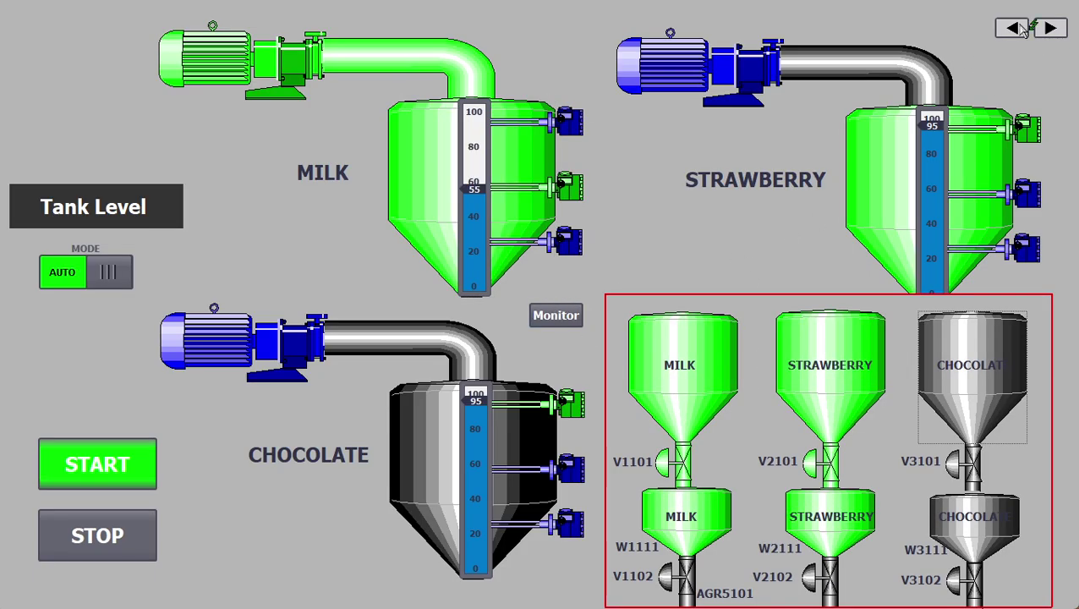
left_click(1019, 29)
left_click(1046, 31)
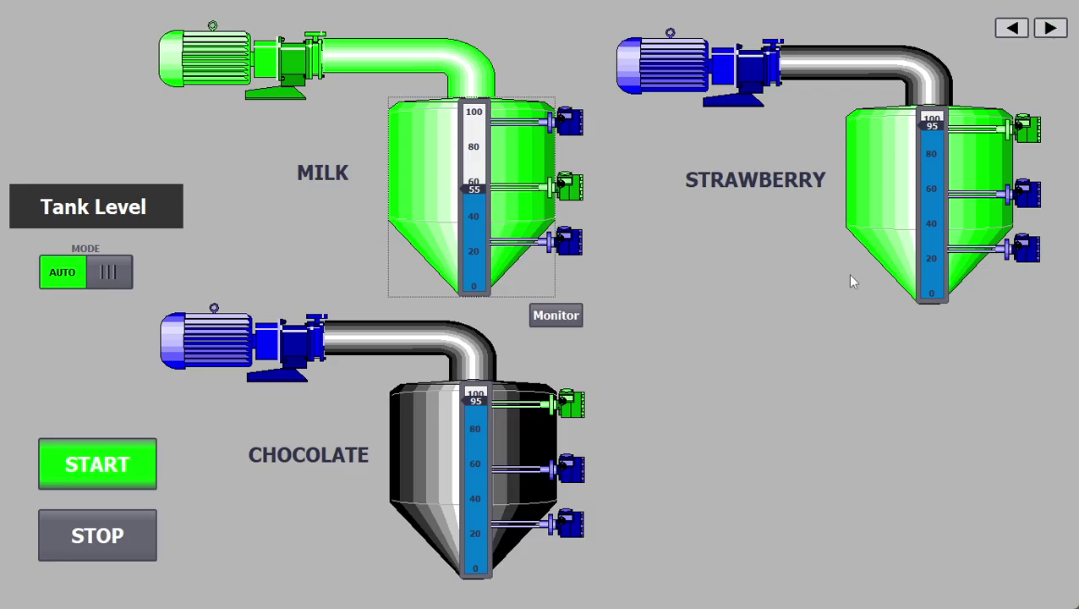
left_click(563, 315)
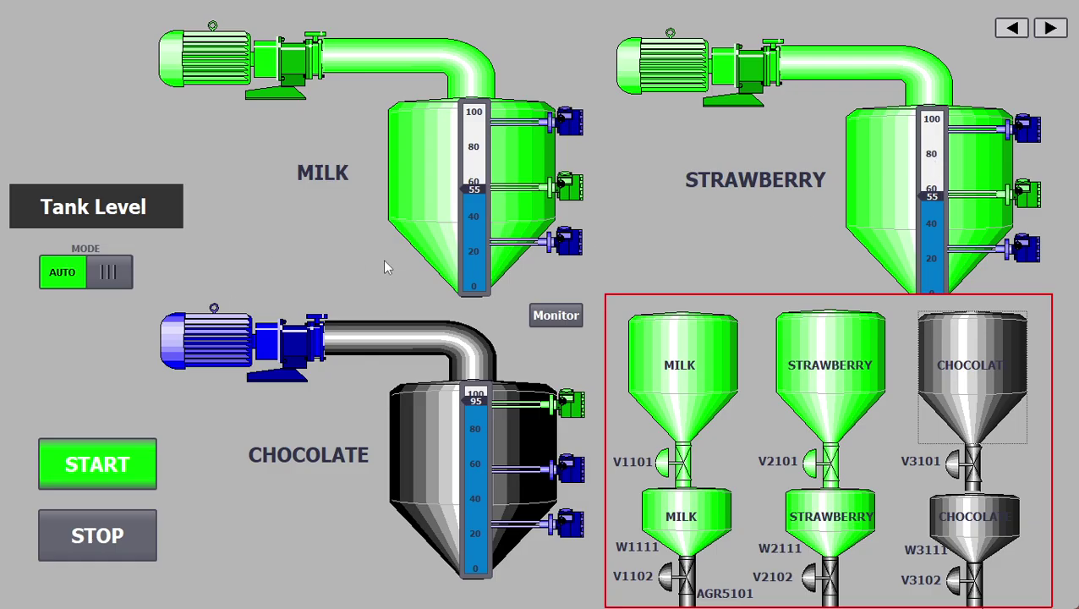
left_click(1011, 28)
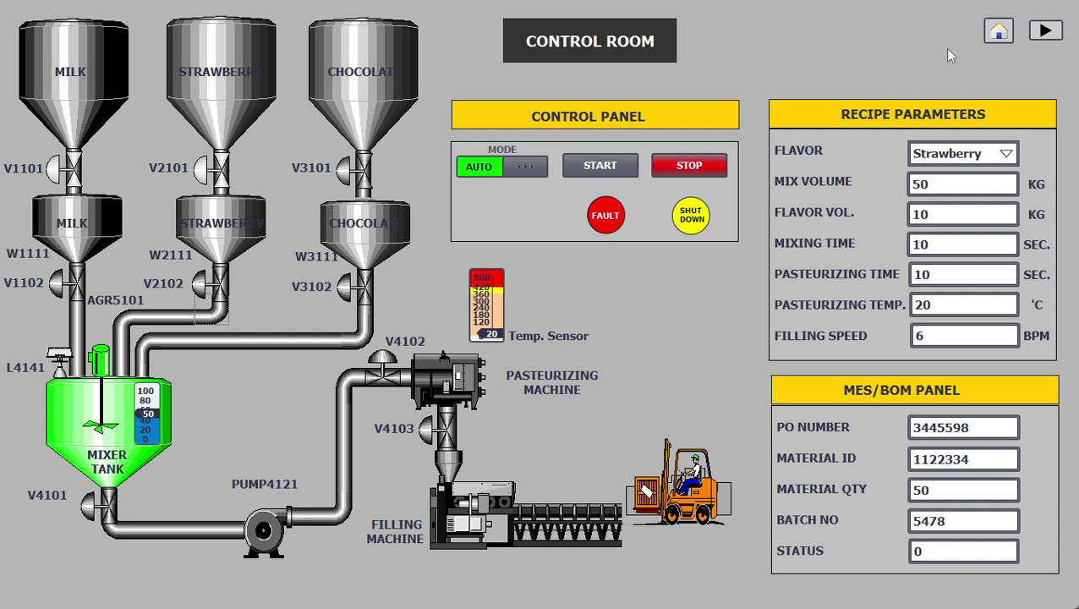
left_click(1049, 31)
Step: Monitor the Filling machine until it counts 6 Strawberry bottles, 2 packages and 2.64 L
left_click(1049, 31)
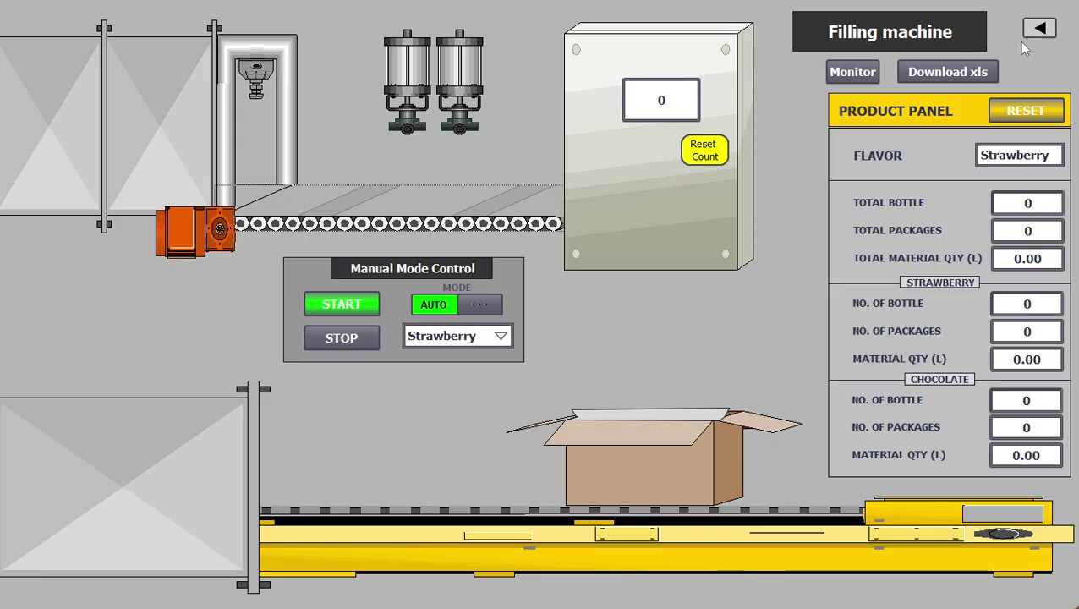
left_click(869, 74)
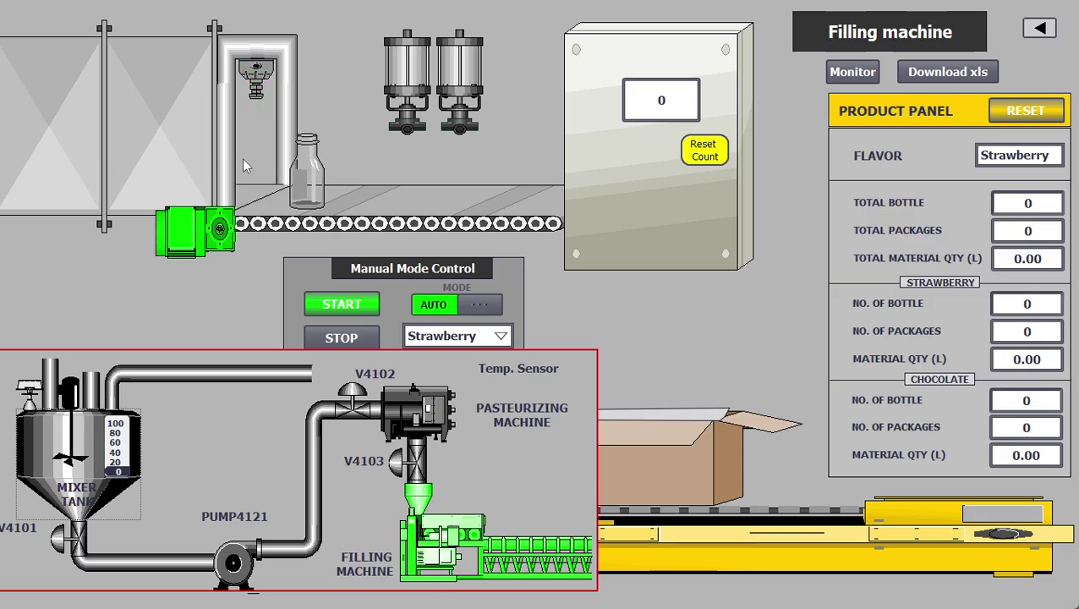
left_click(852, 73)
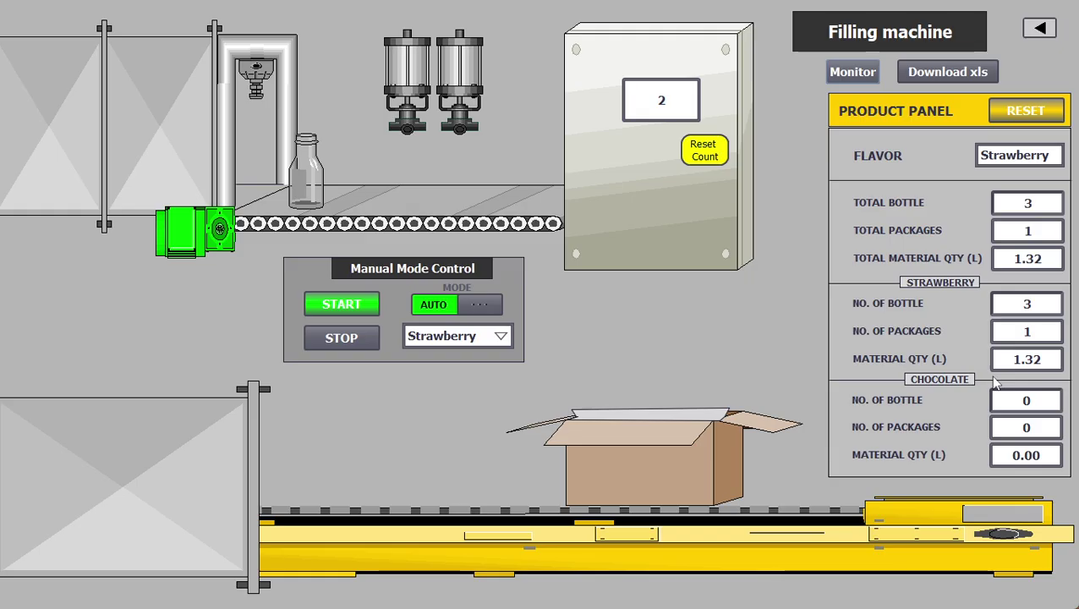
left_click(858, 73)
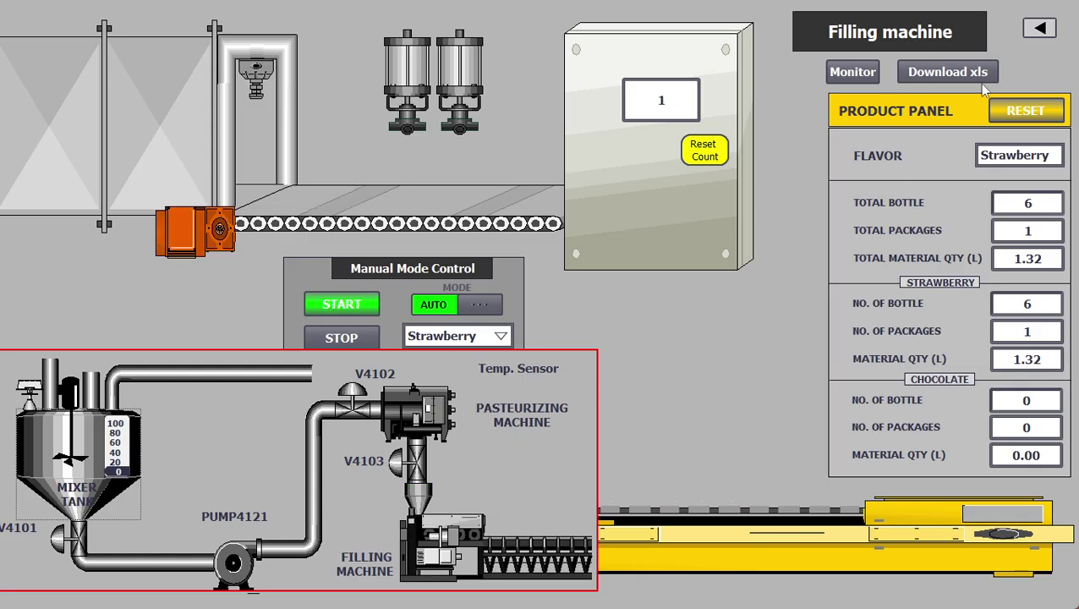
left_click(1035, 29)
Step: Check Control Room and the source tank monitor on Tank Level, then return to Filling machine
left_click(1034, 29)
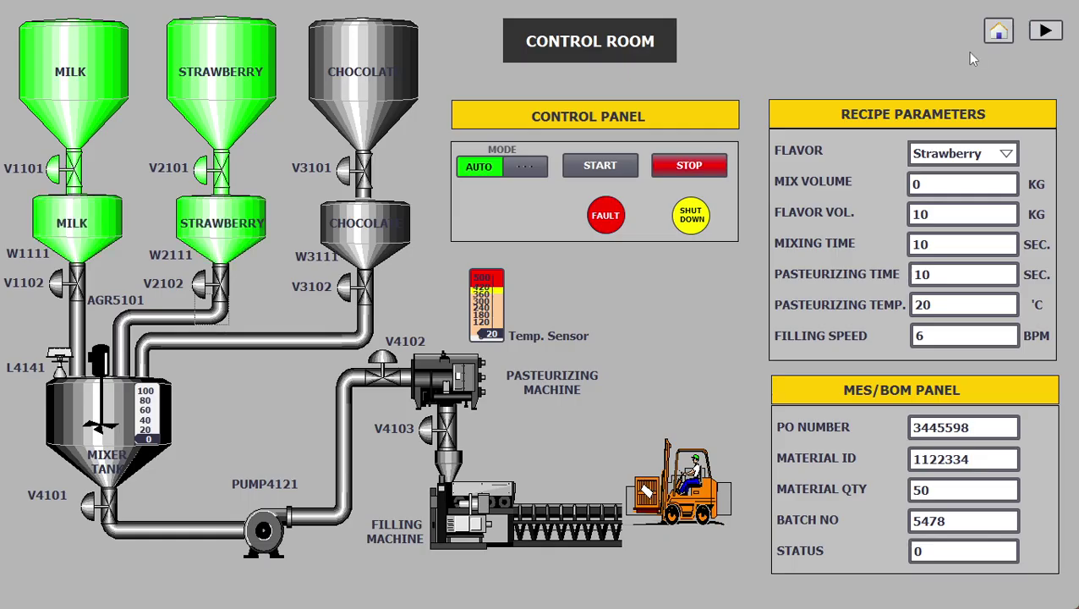
left_click(1047, 32)
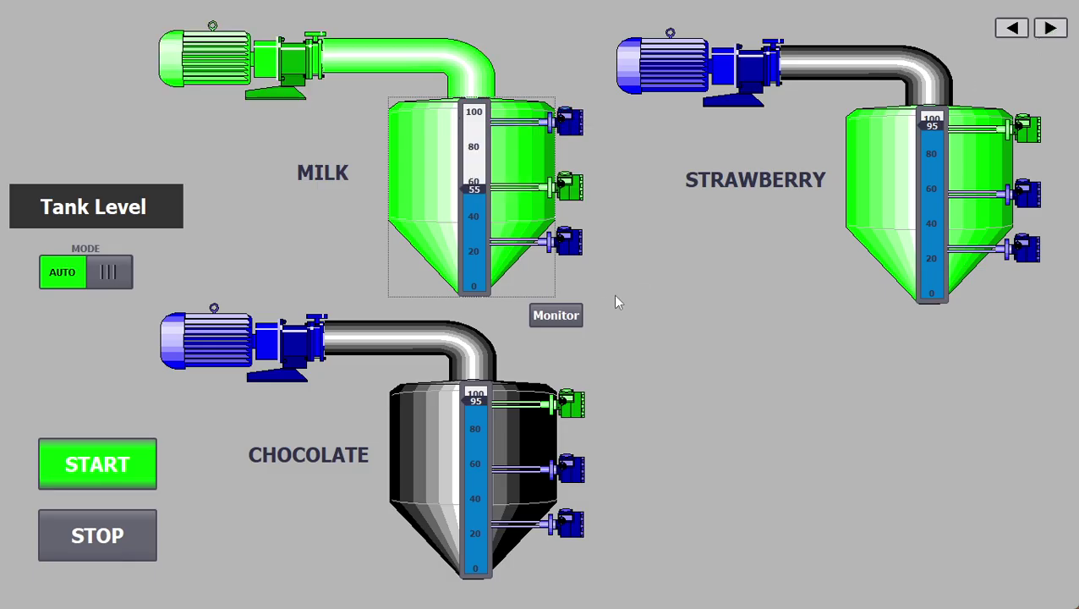
left_click(572, 316)
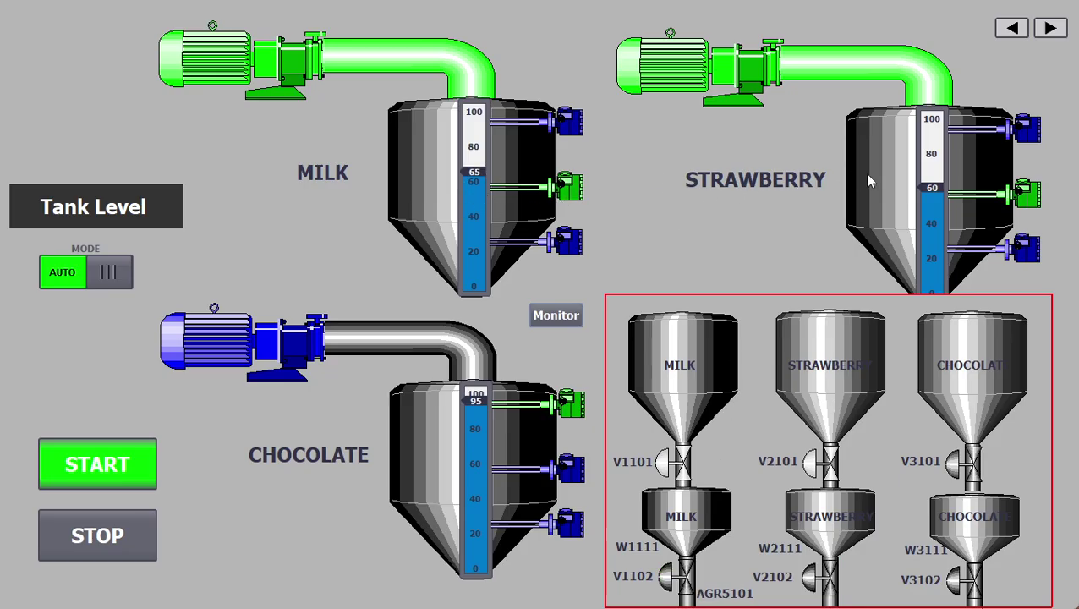
left_click(1051, 29)
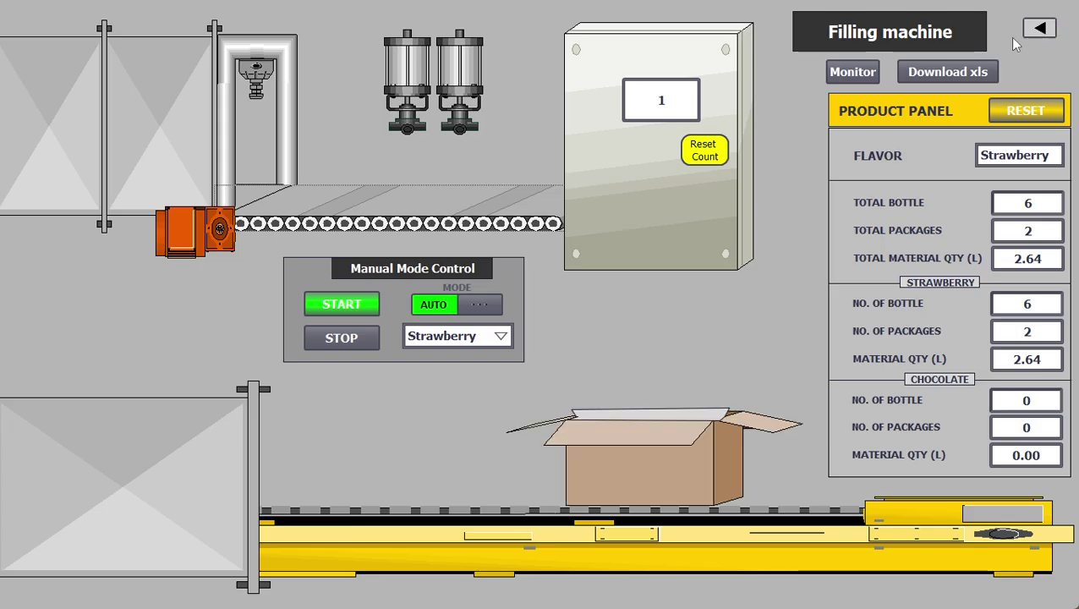
Step: Show, then hide, the mixing-to-filling process monitor on the Filling machine screen
left_click(858, 75)
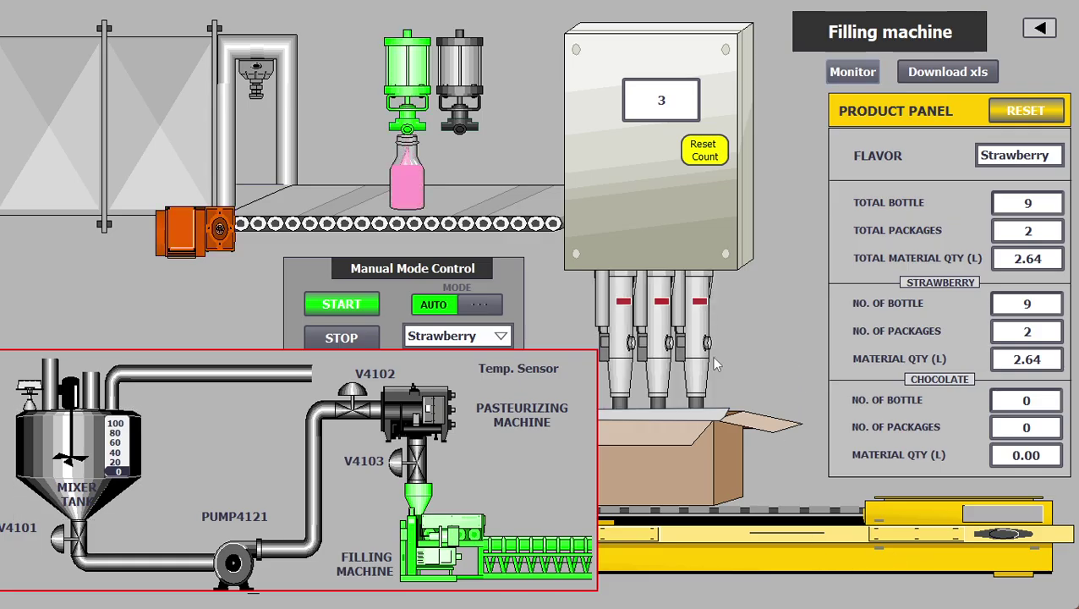
left_click(856, 77)
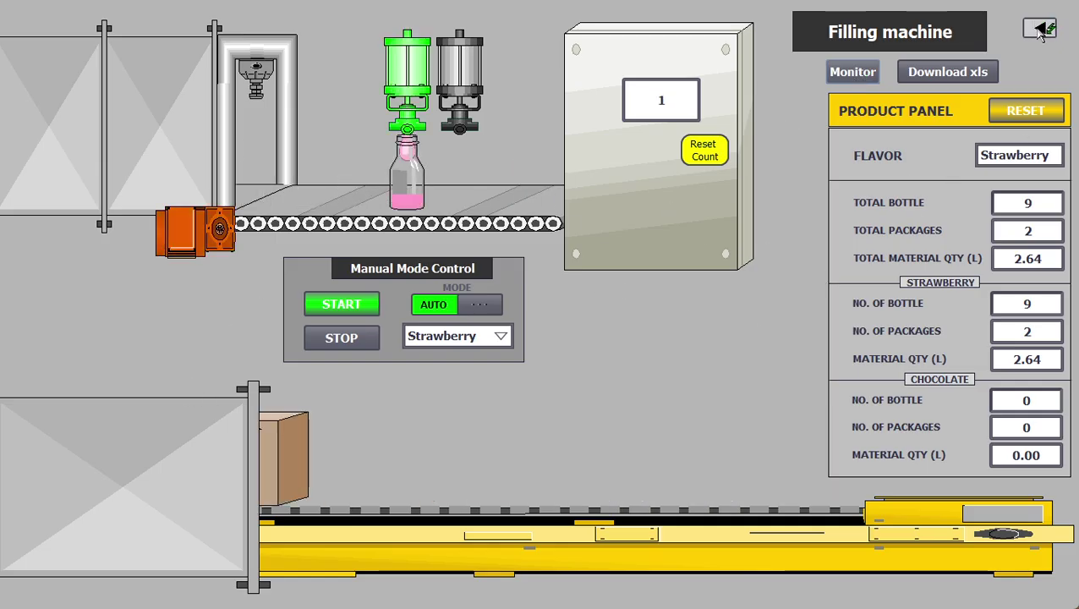
Step: Step back through Tank Level to Control Room, then forward again to Filling machine
left_click(1040, 29)
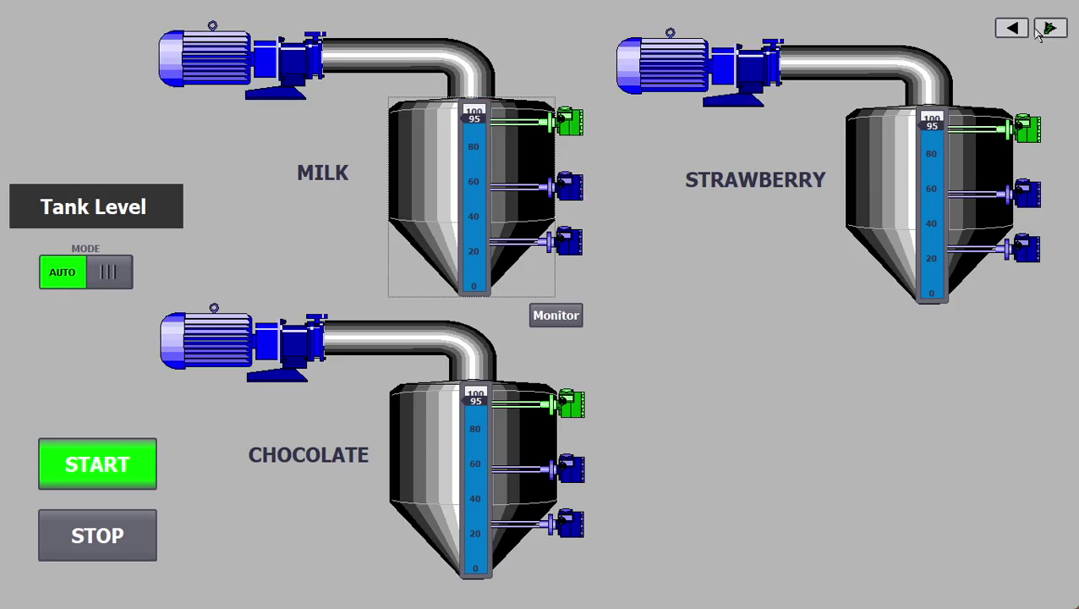
left_click(1010, 31)
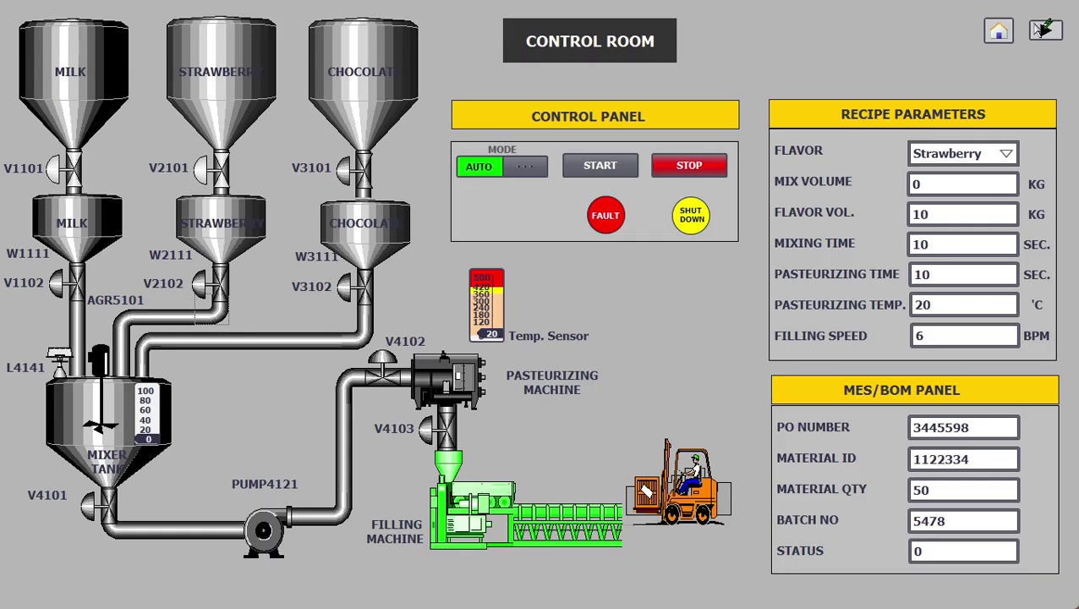
left_click(1045, 30)
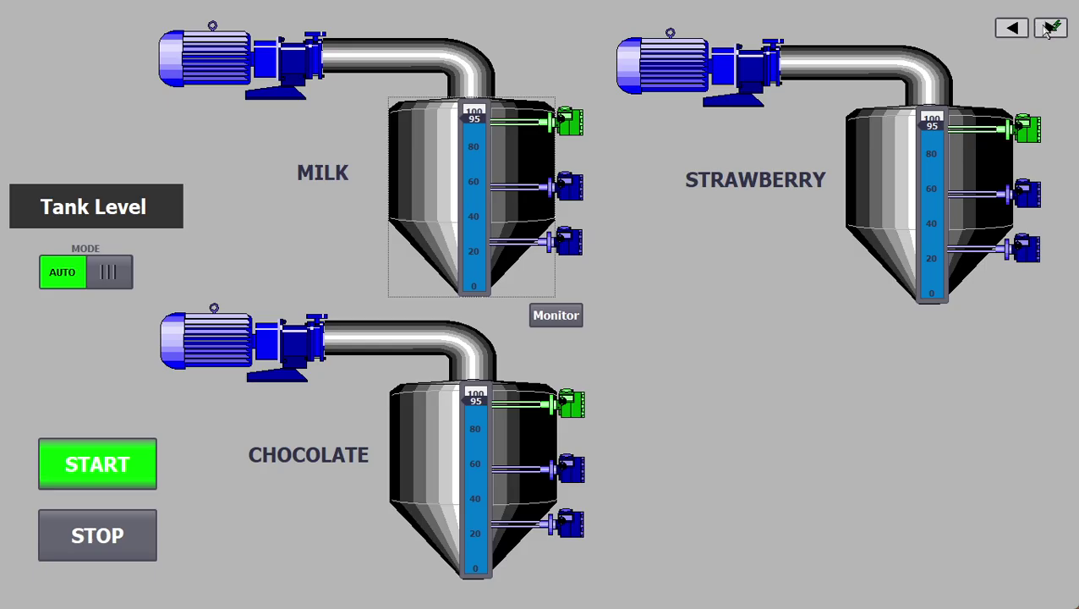
left_click(1049, 31)
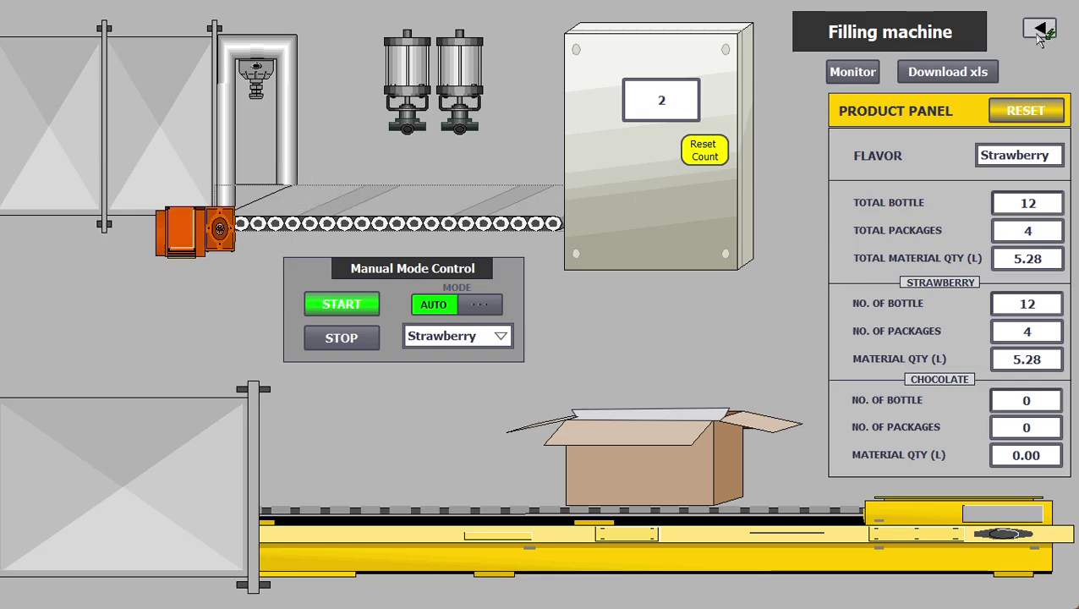
Step: Switch between the Tank Level and Control Room screens, then move forward to Filling machine
left_click(1040, 34)
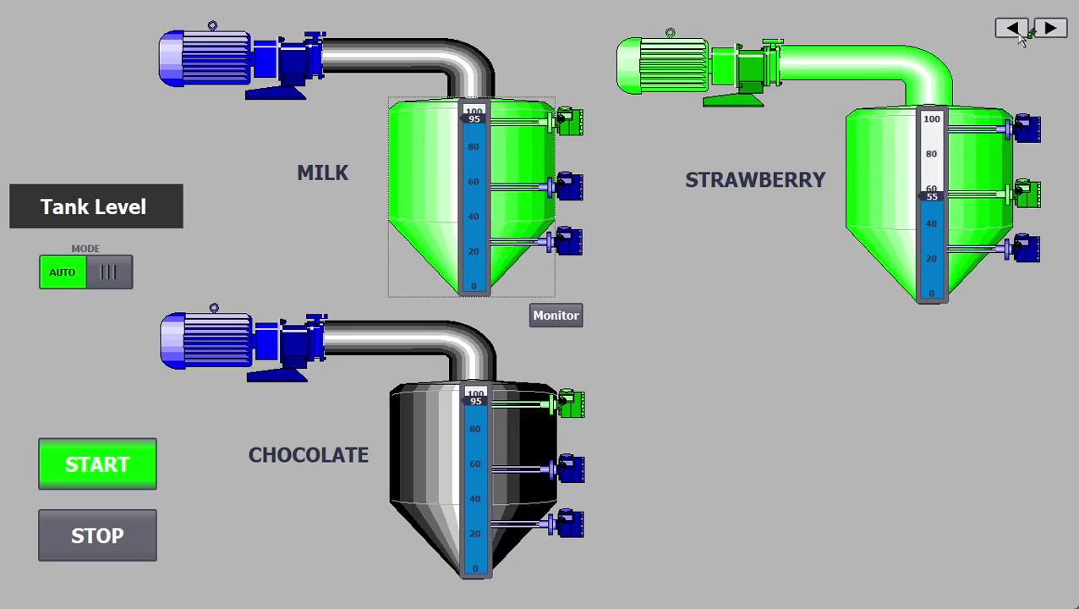
left_click(1015, 25)
left_click(1047, 32)
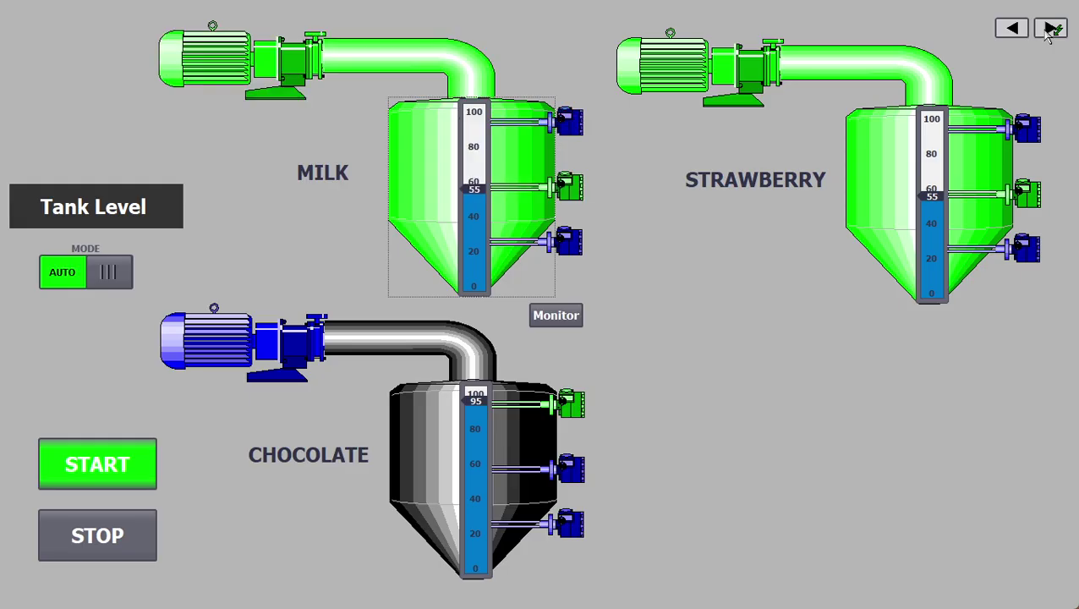
left_click(1013, 29)
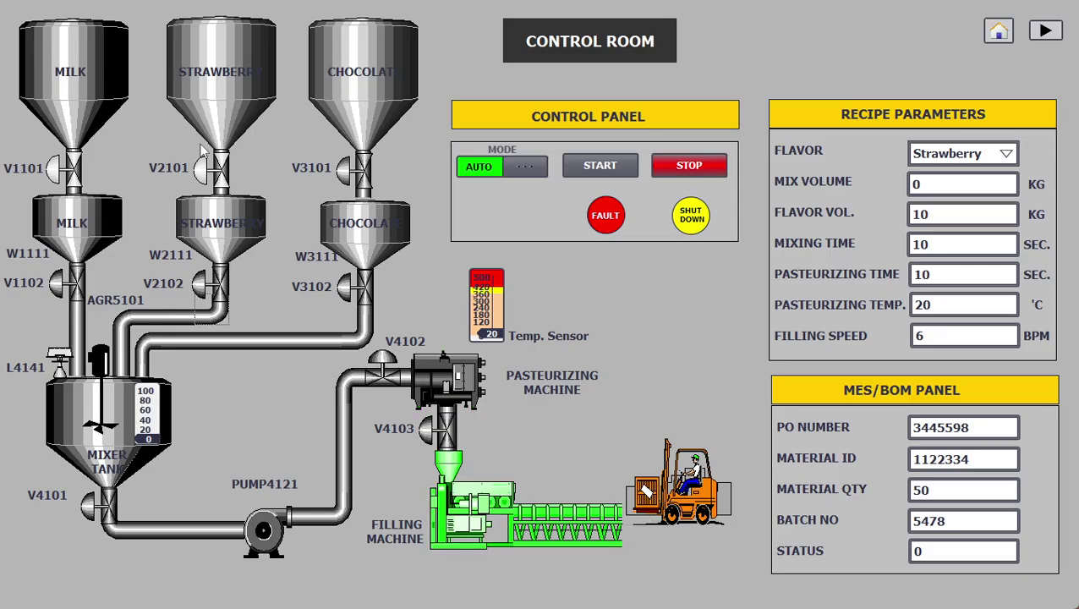
left_click(1057, 30)
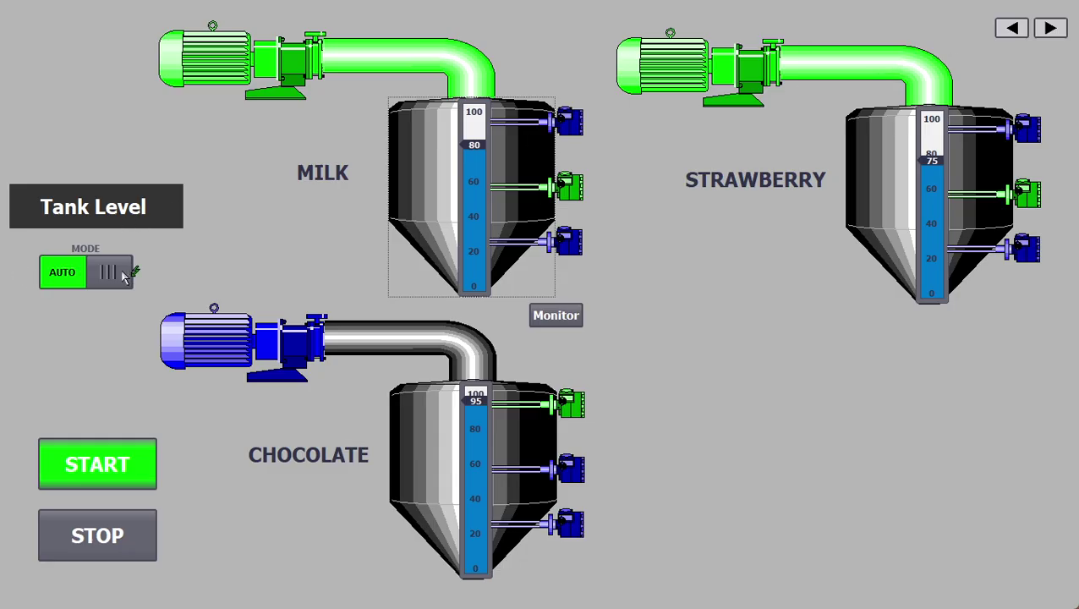
left_click(1049, 29)
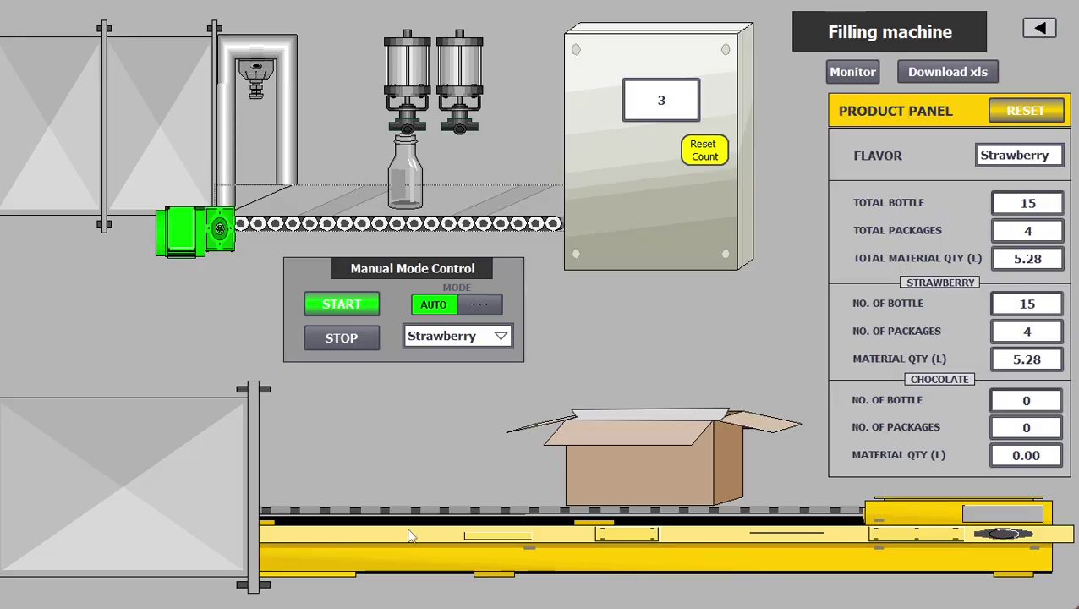
Step: Show and hide the process monitor, then go back through Tank Level to Control Room
left_click(853, 73)
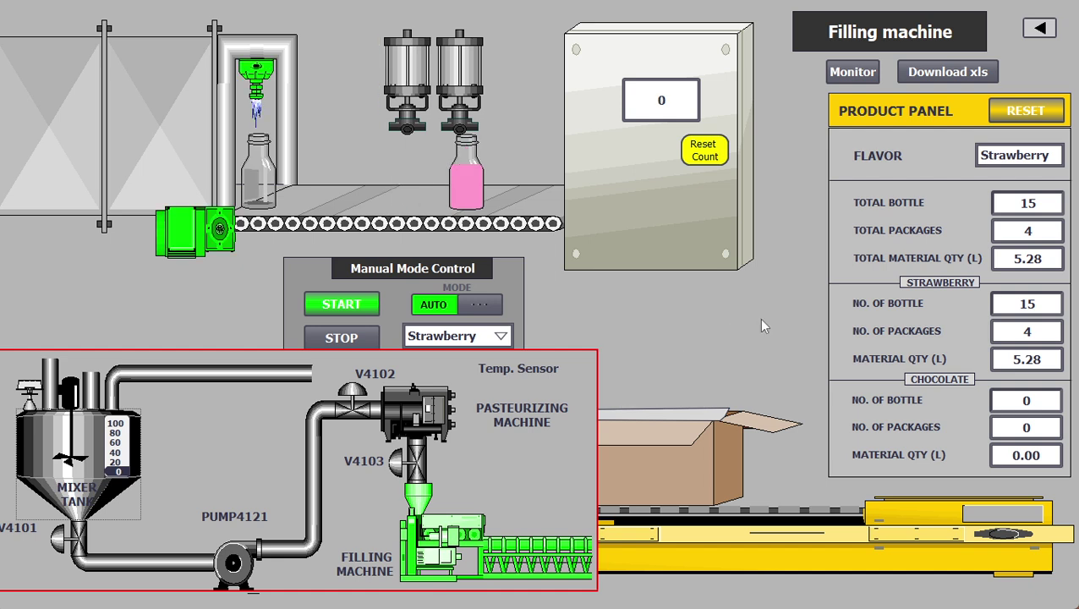
left_click(870, 74)
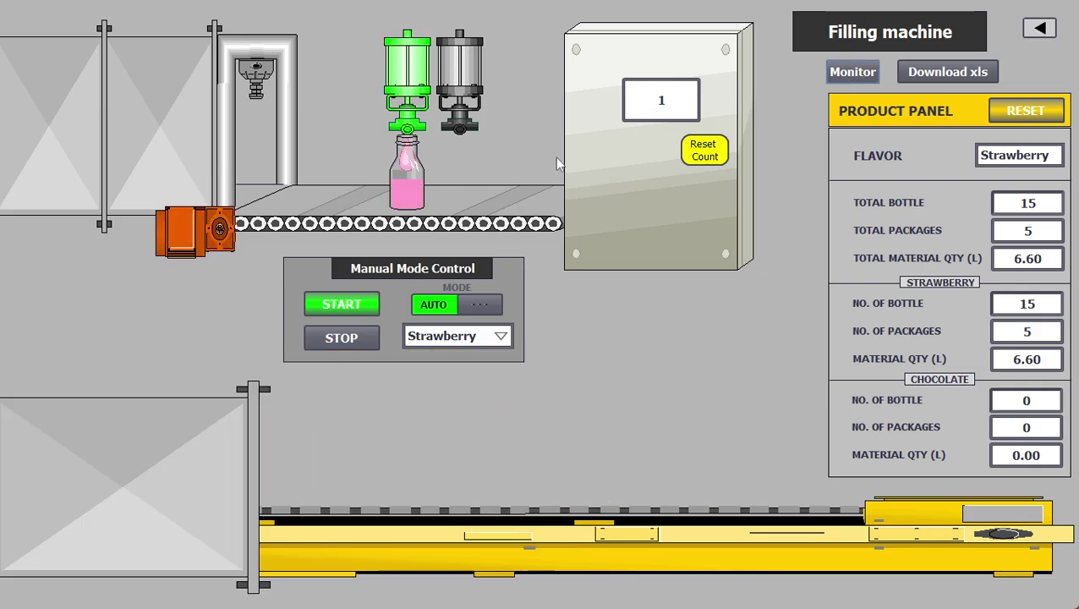
left_click(1039, 30)
left_click(1013, 30)
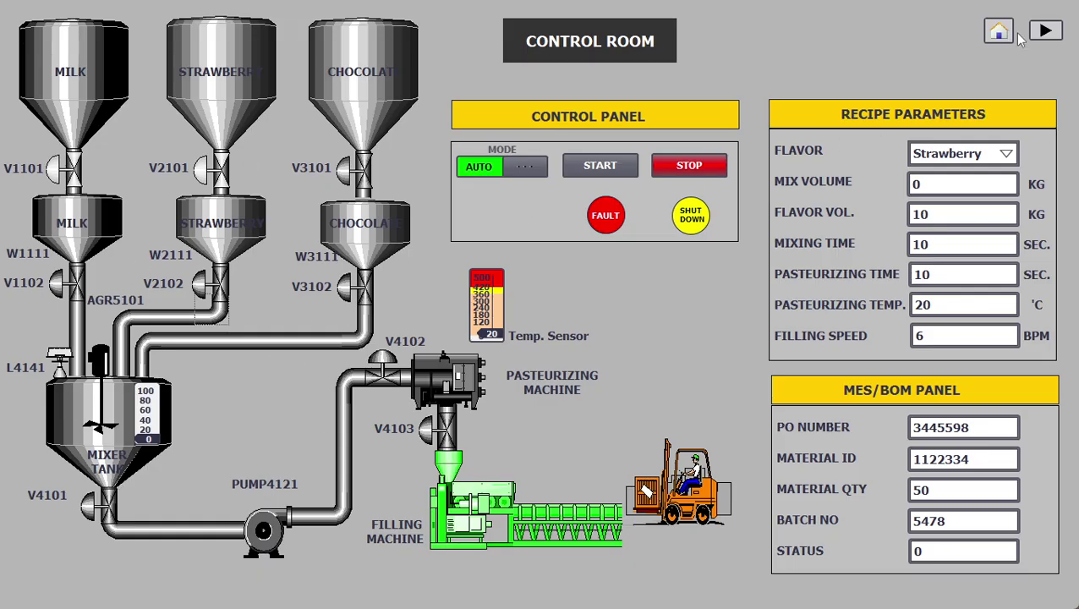
Step: Cycle through Tank Level and Filling machine and back to Control Room, twice
left_click(1046, 32)
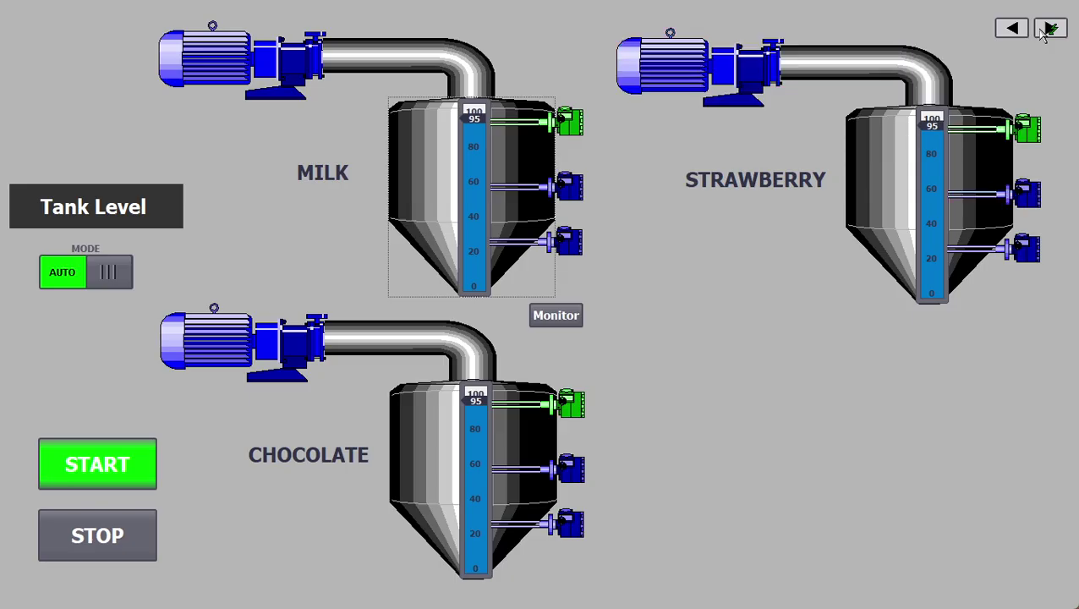
left_click(1014, 28)
left_click(1042, 31)
left_click(1013, 29)
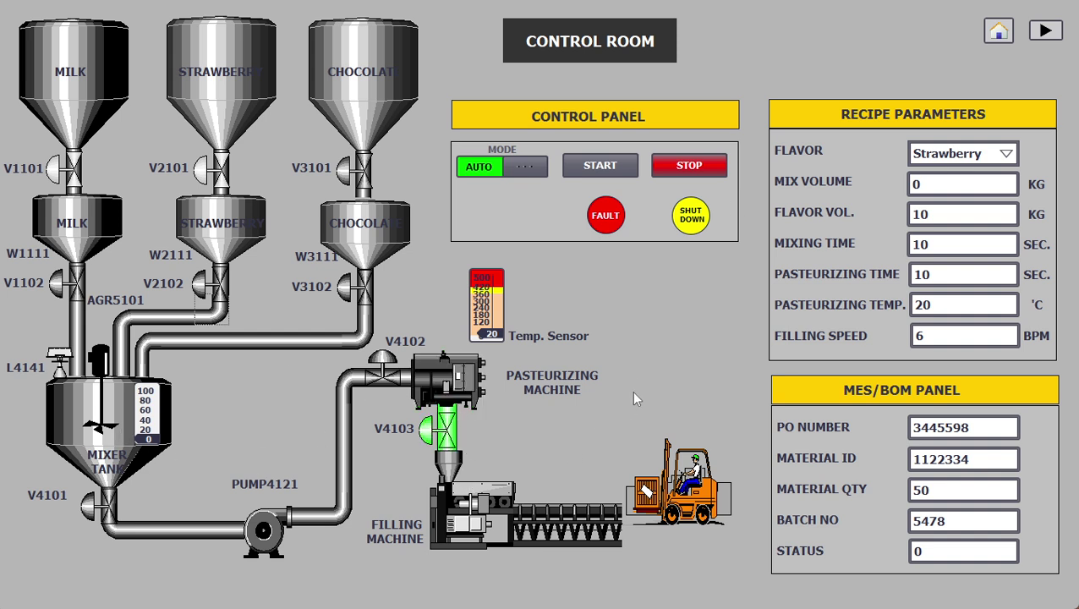
left_click(1057, 30)
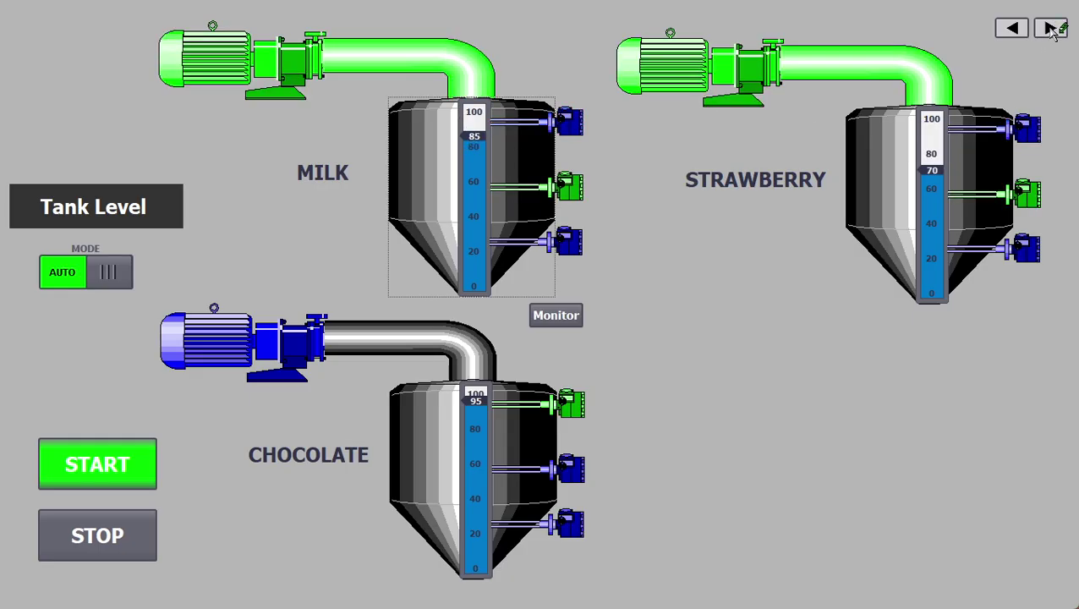
left_click(1050, 29)
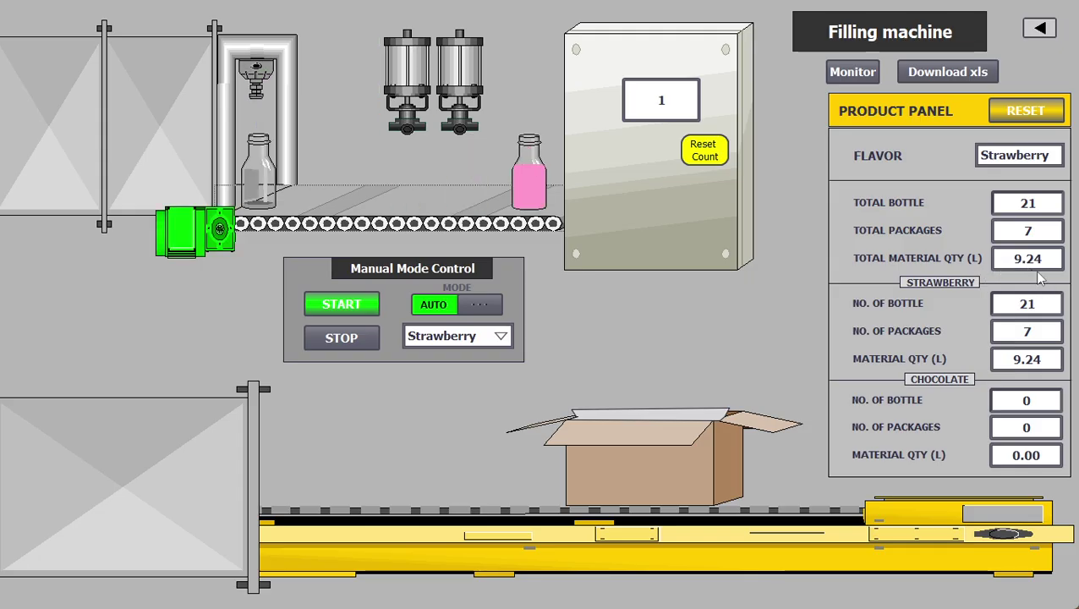
left_click(1039, 27)
left_click(1015, 27)
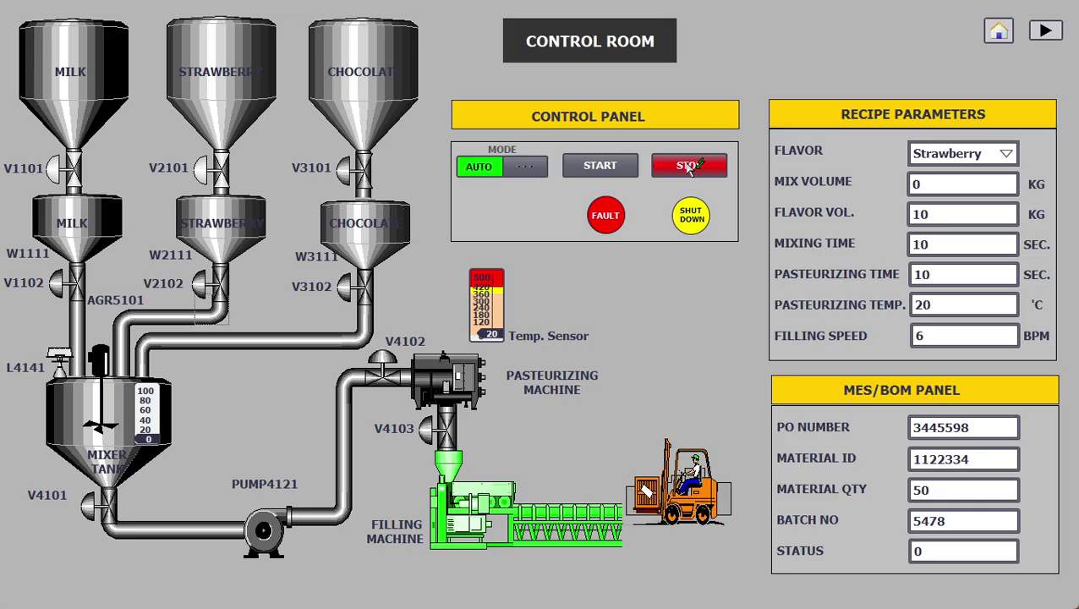
Step: Stop the Strawberry production cycle, visit Filling machine, then return to Control Room
left_click(689, 168)
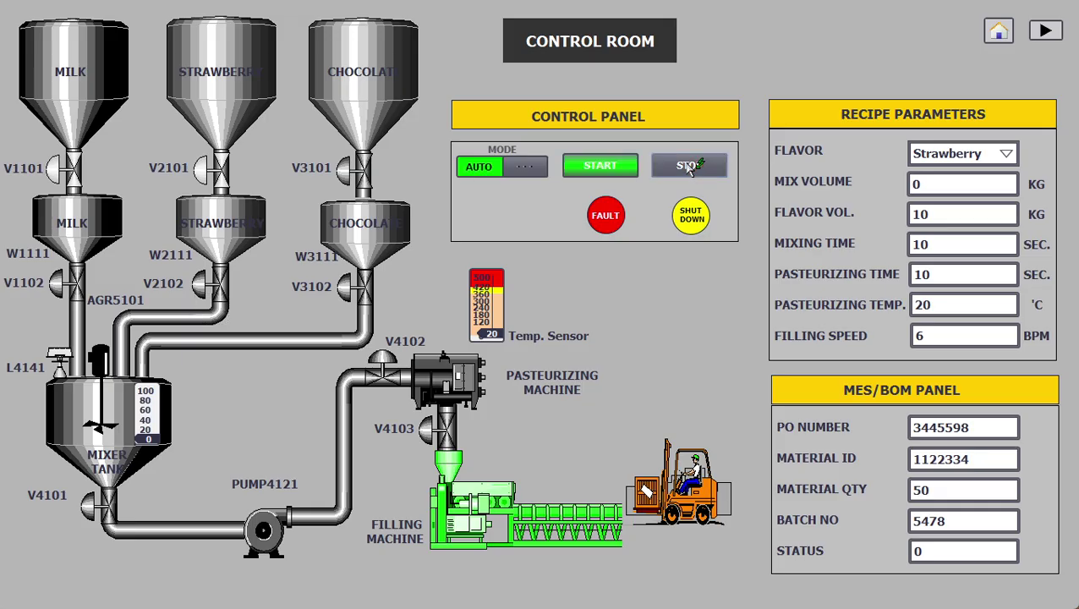
left_click(1045, 32)
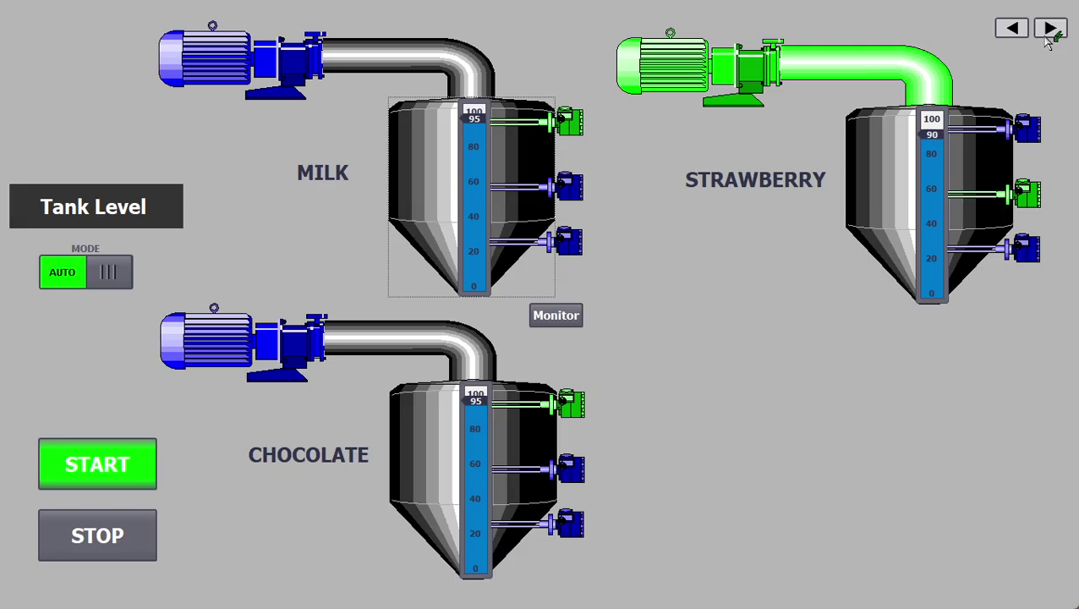
left_click(1050, 32)
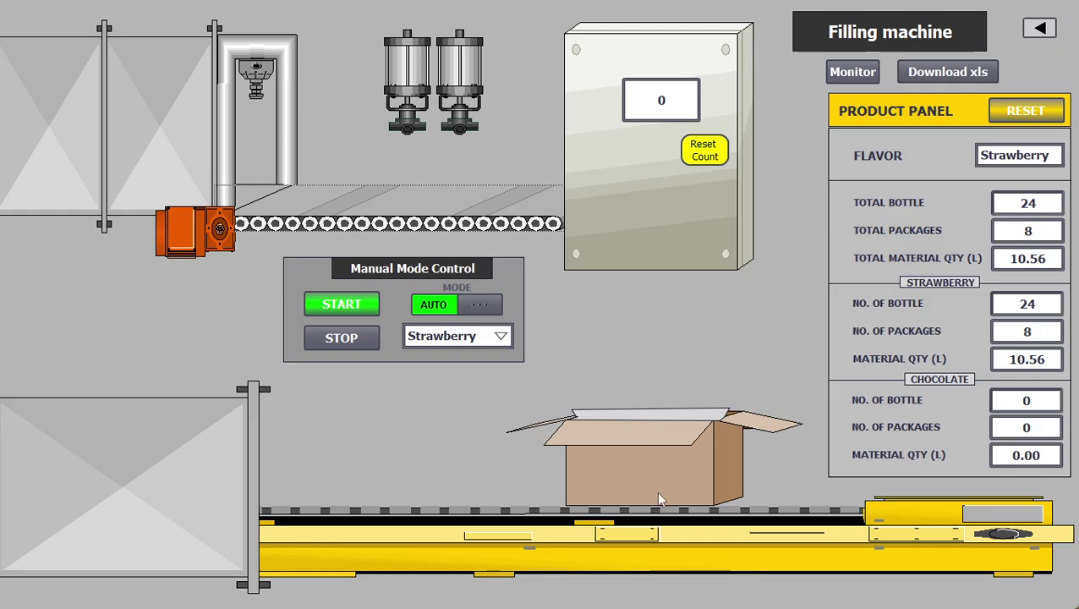
left_click(1038, 32)
left_click(1012, 24)
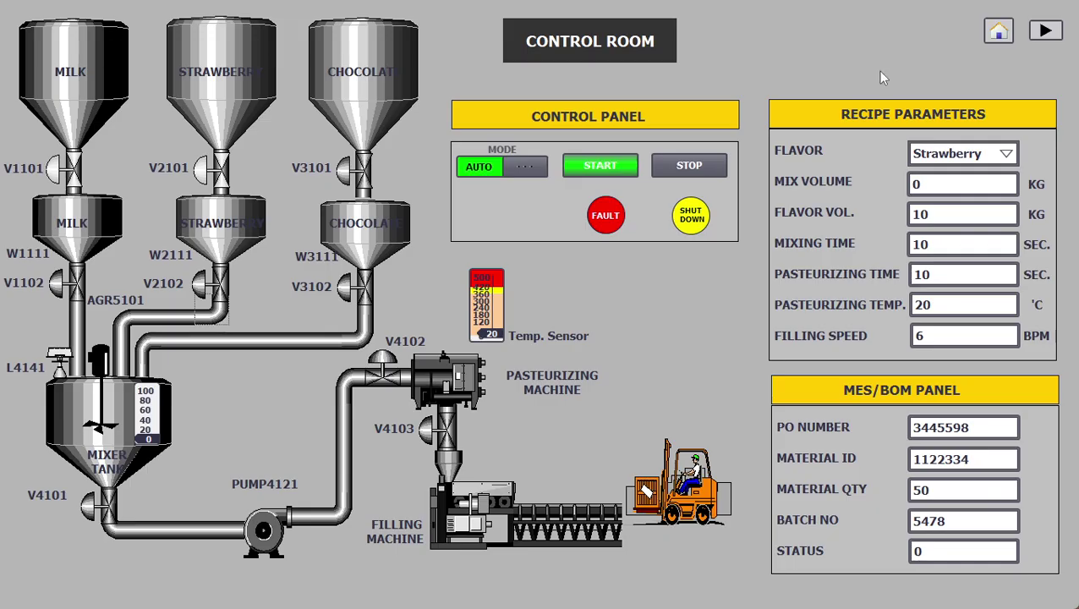
Step: Select Chocolate as the recipe flavour and start the automatic mixing run
left_click(941, 157)
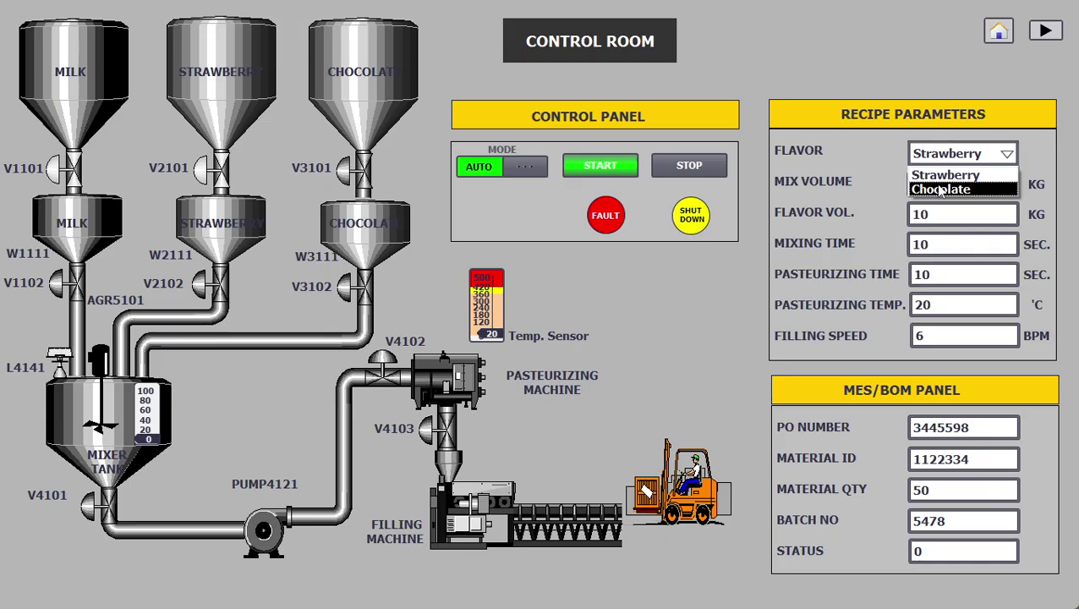
left_click(941, 191)
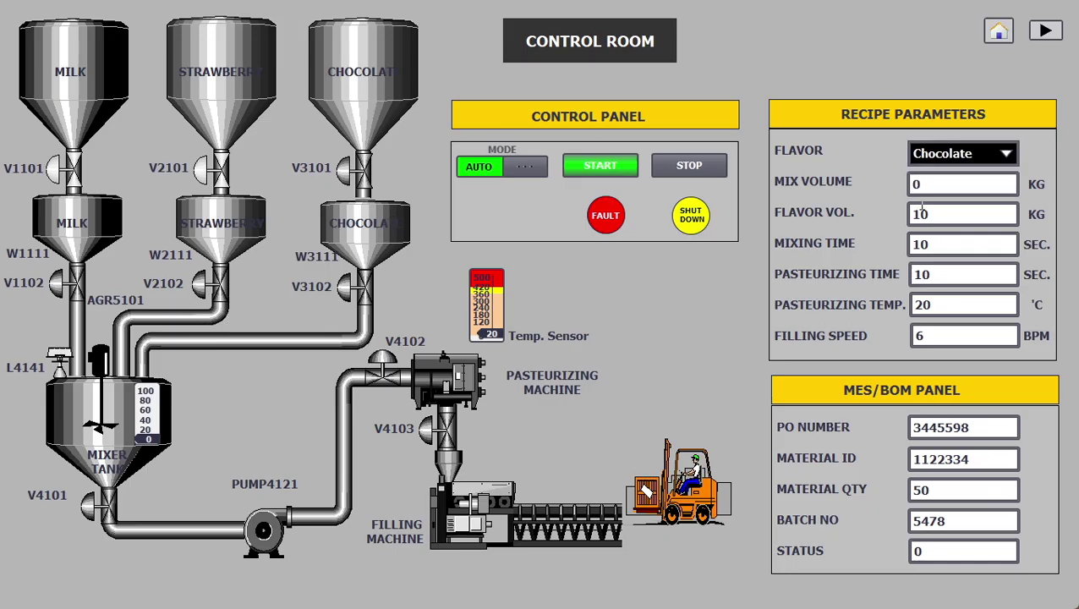
left_click(598, 168)
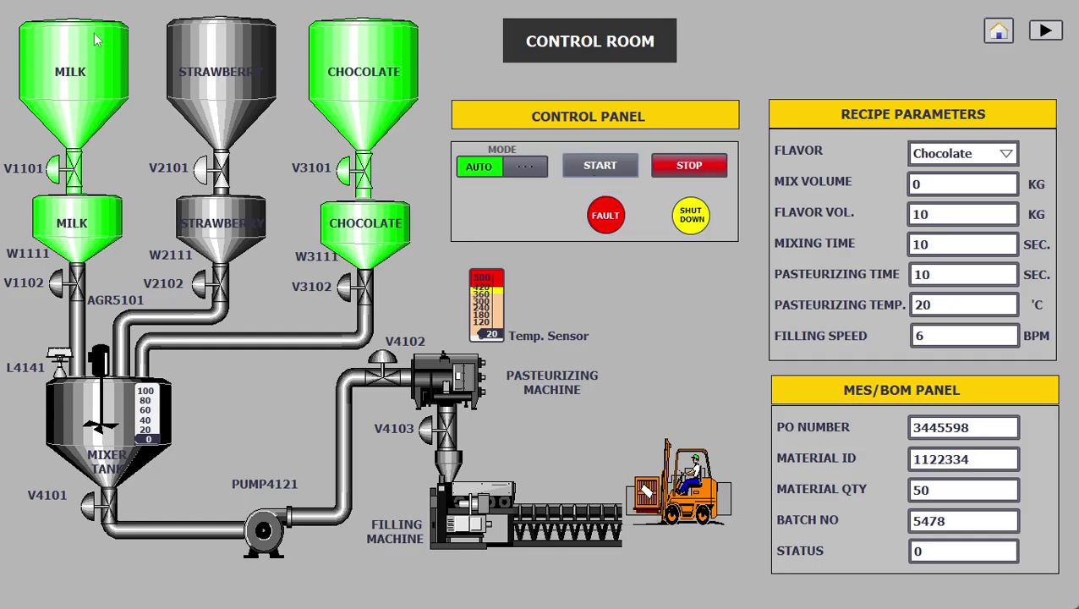
Step: Check the supply tanks and valves in the Tank Level monitor, then return to Control Room
left_click(1045, 31)
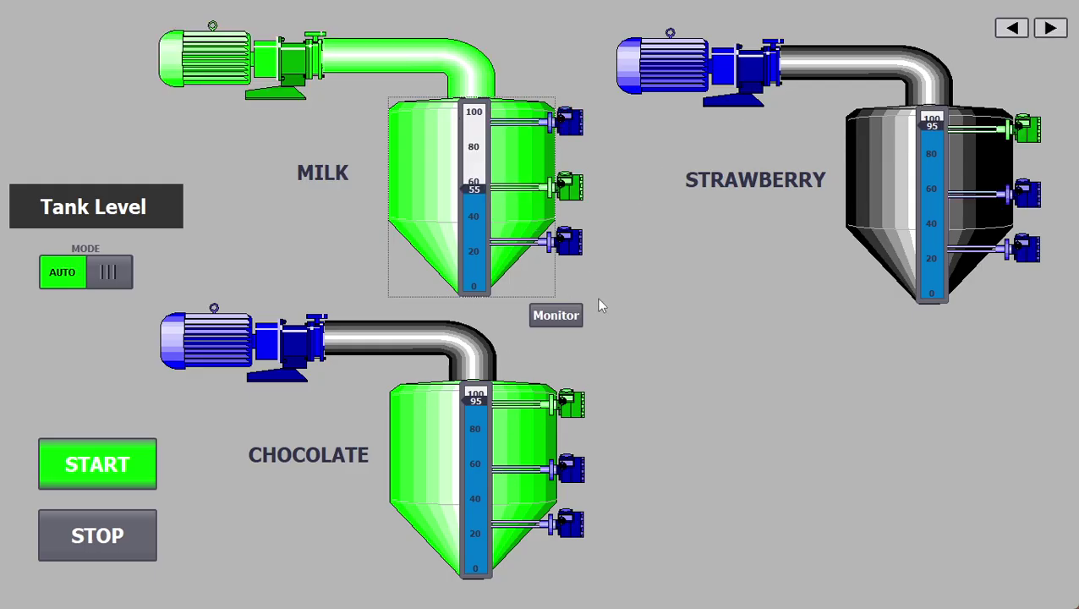
left_click(556, 314)
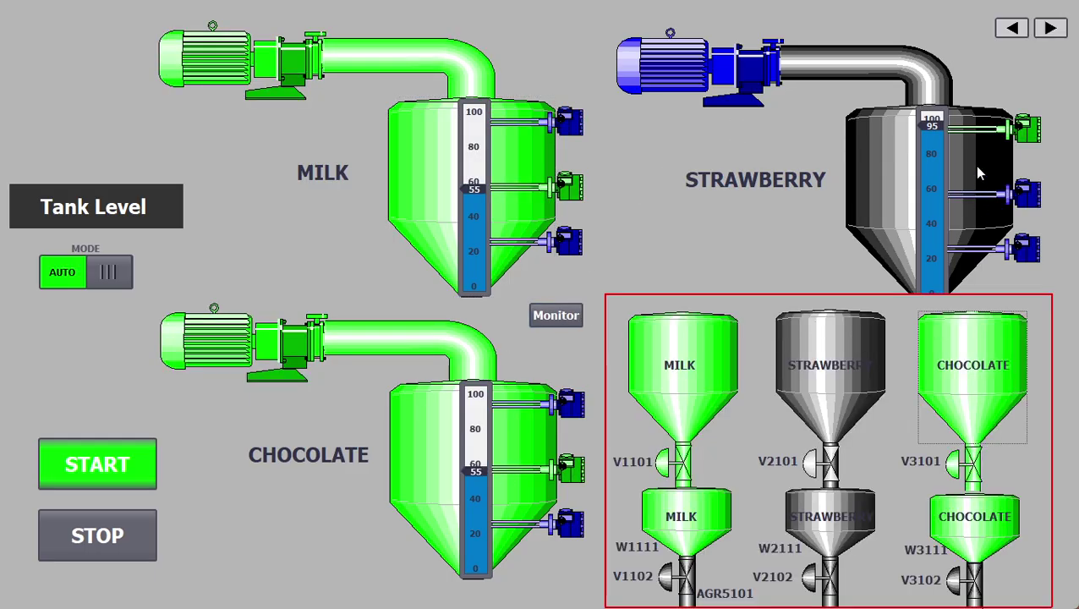
left_click(1018, 30)
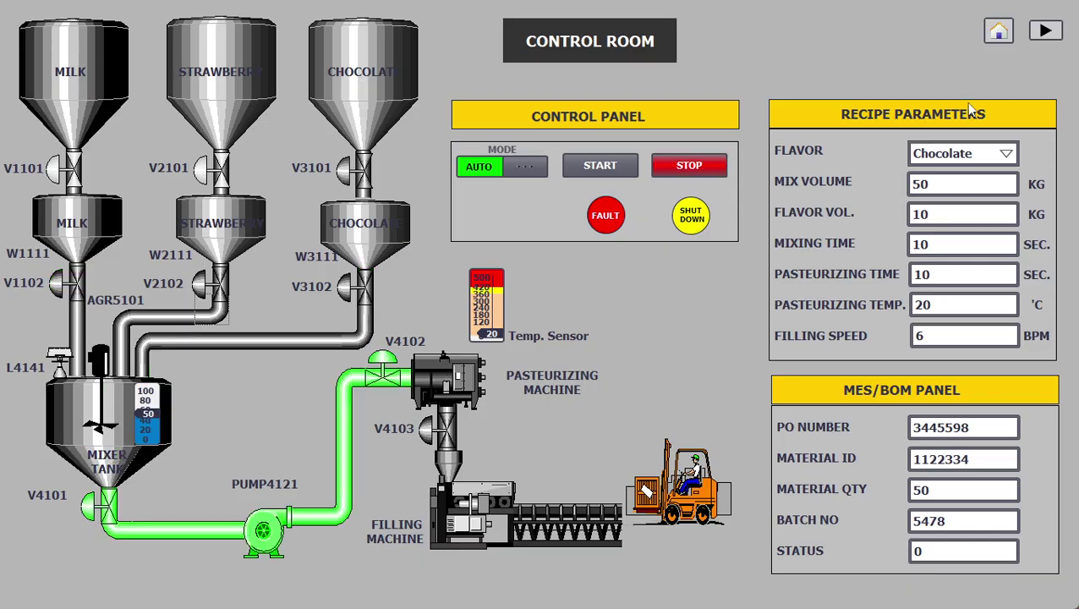
Step: Go forward to Filling machine and show, then hide, the mixer and pasteurizer monitor
left_click(1049, 30)
left_click(1053, 30)
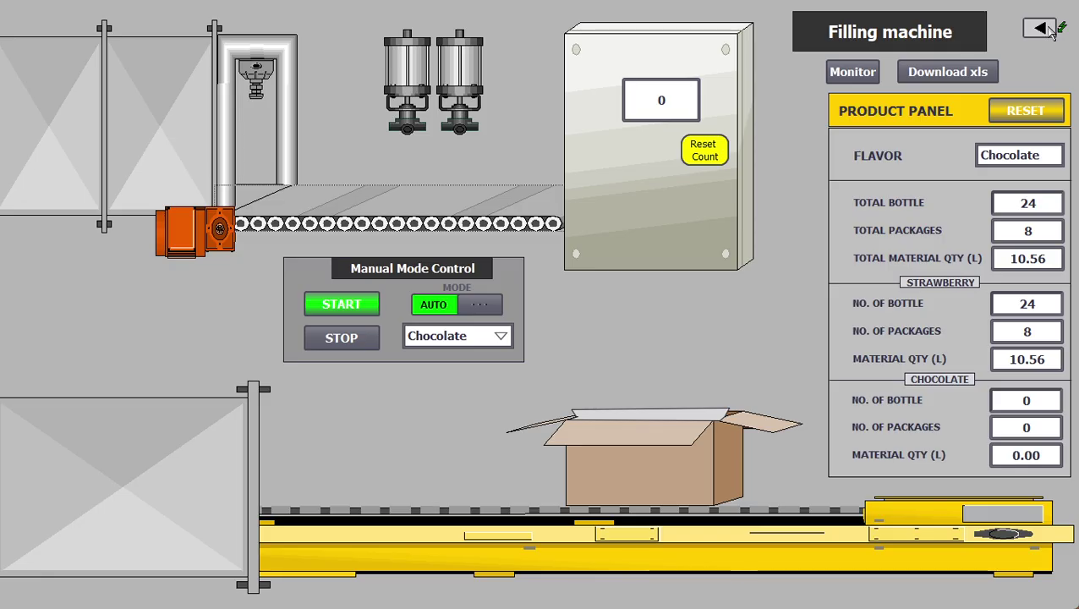
left_click(868, 74)
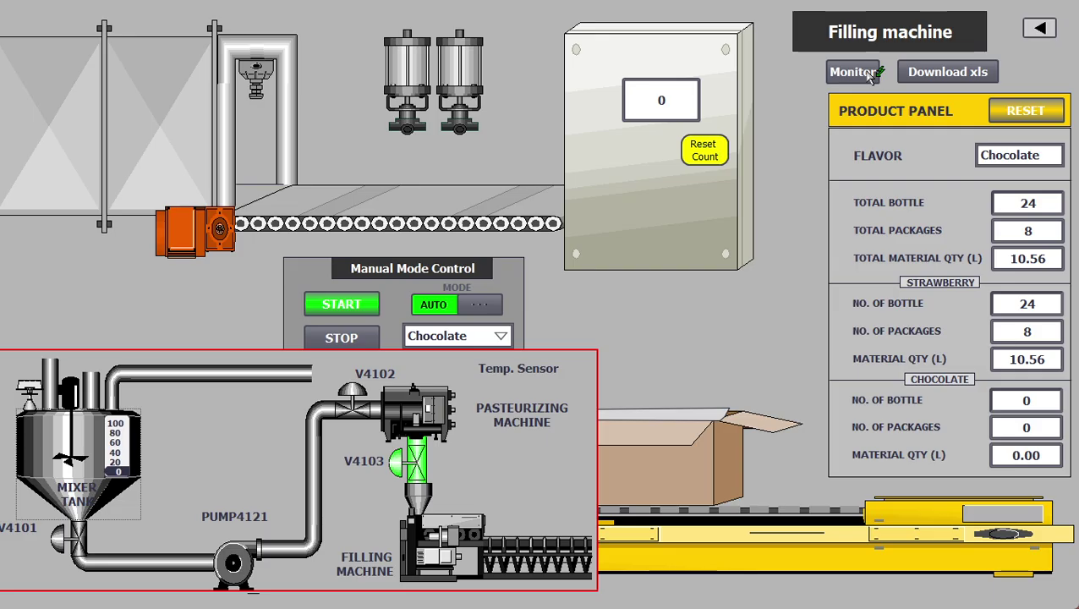
left_click(871, 74)
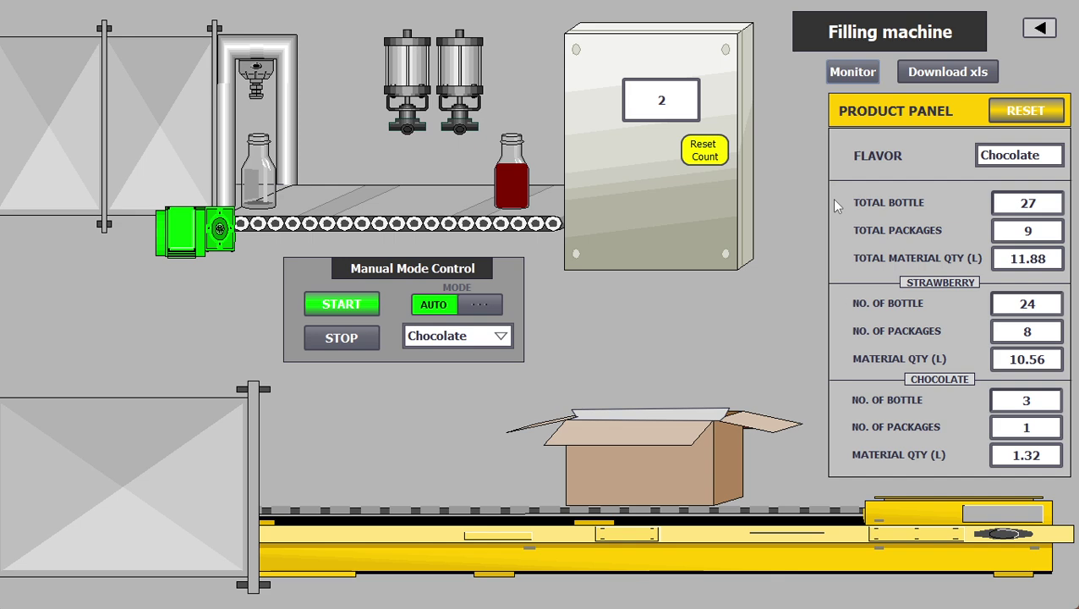
Step: Go back to Control Room, forward to Filling machine, then back to Control Room
left_click(1040, 32)
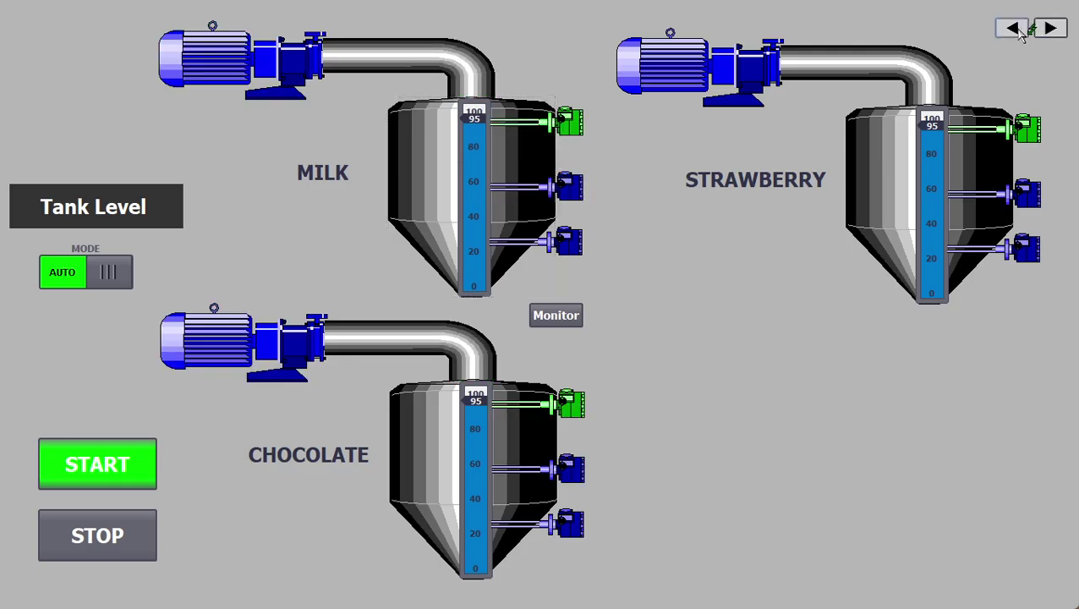
left_click(1020, 32)
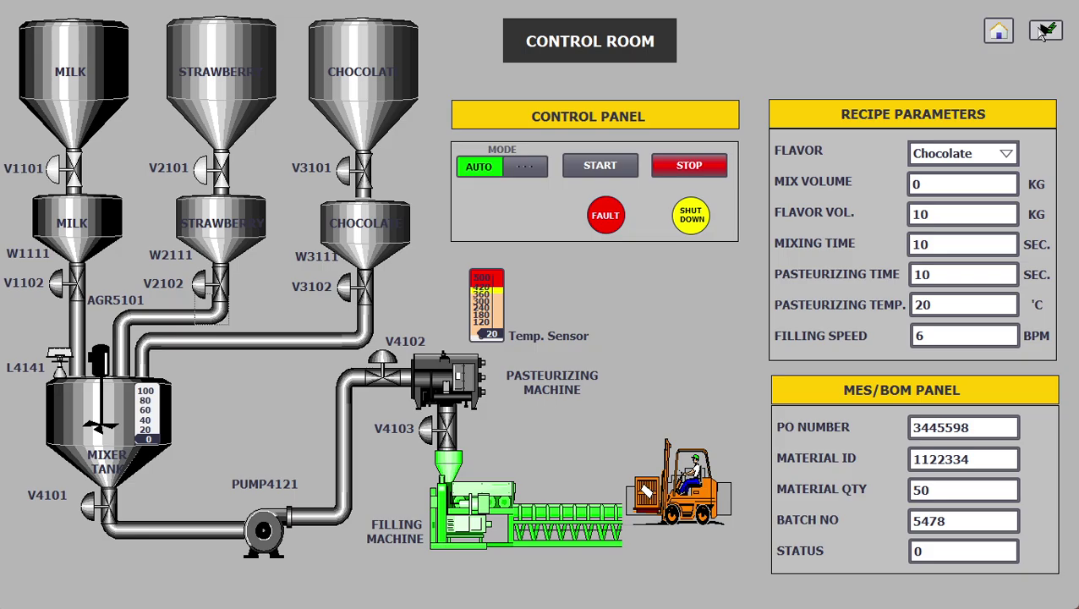
left_click(1047, 31)
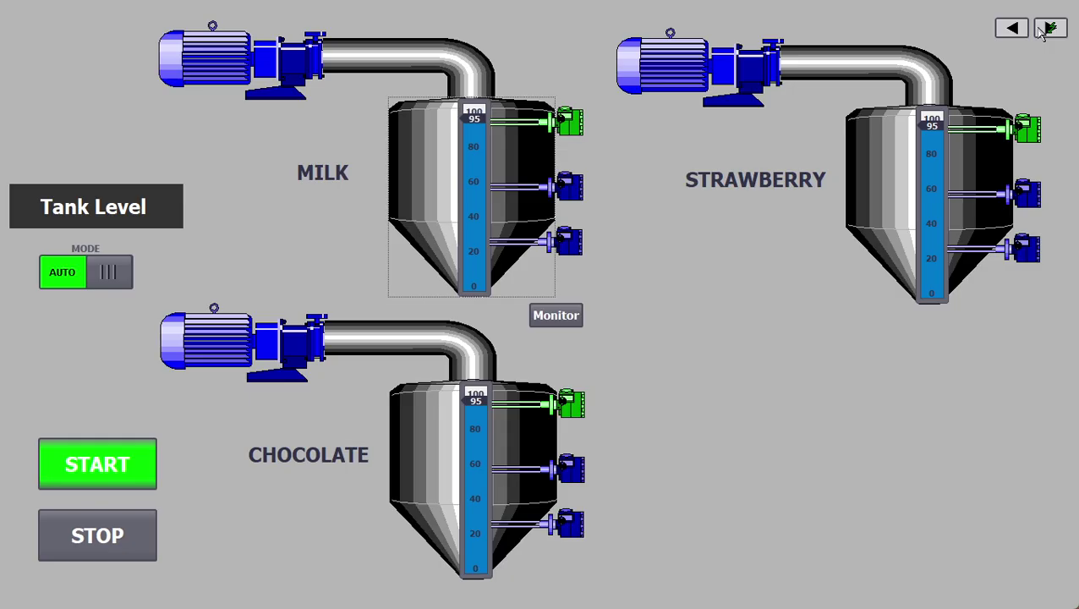
left_click(1046, 32)
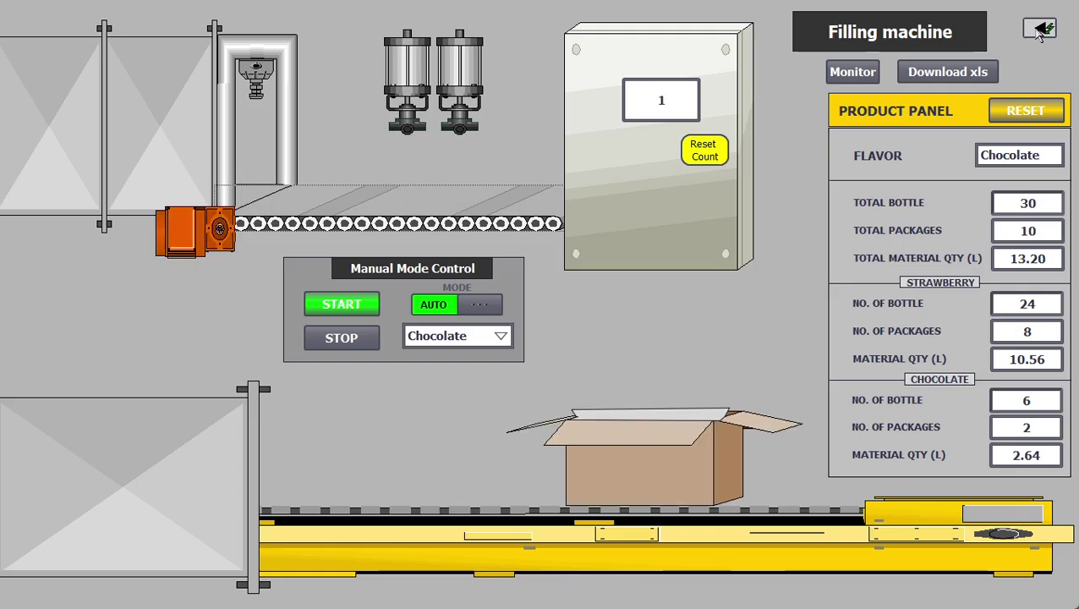
left_click(1040, 31)
left_click(1014, 25)
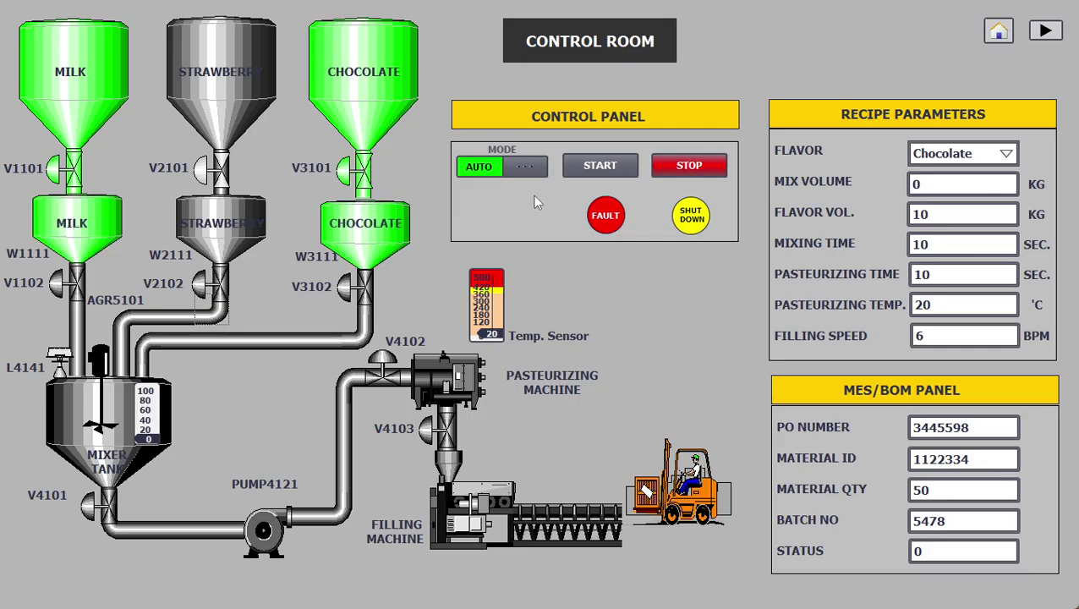
Step: Stop the Chocolate run, then reset the Filling machine bottle count to 0
left_click(689, 166)
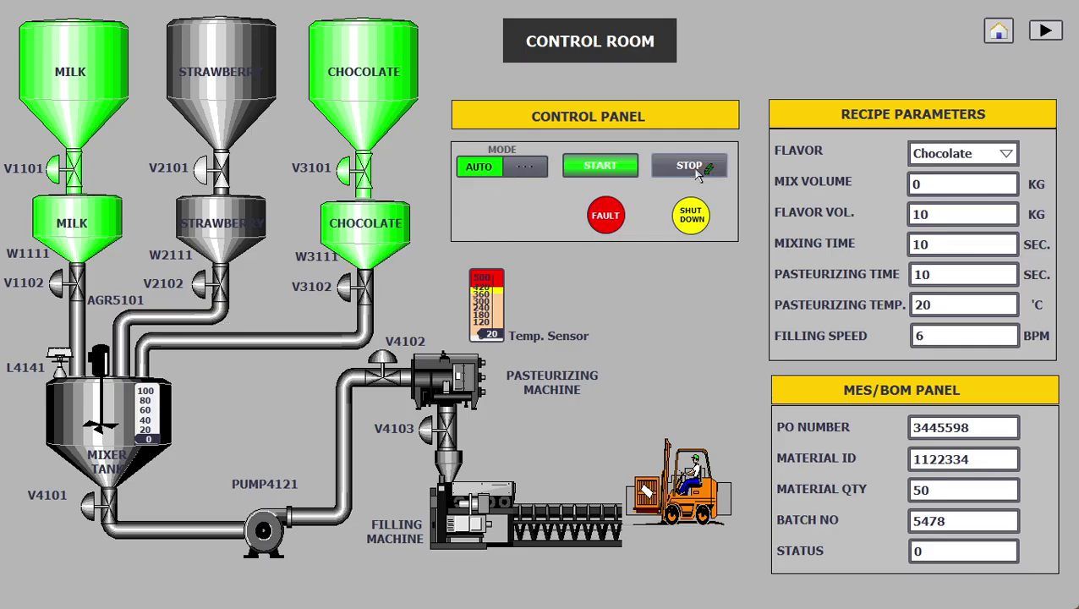
left_click(1045, 31)
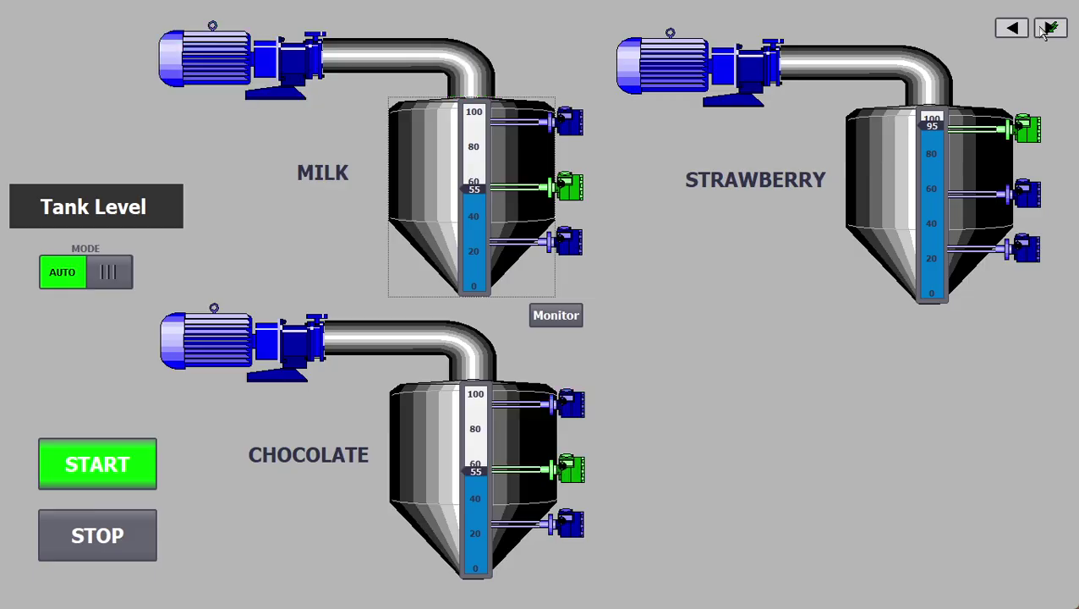
left_click(1046, 31)
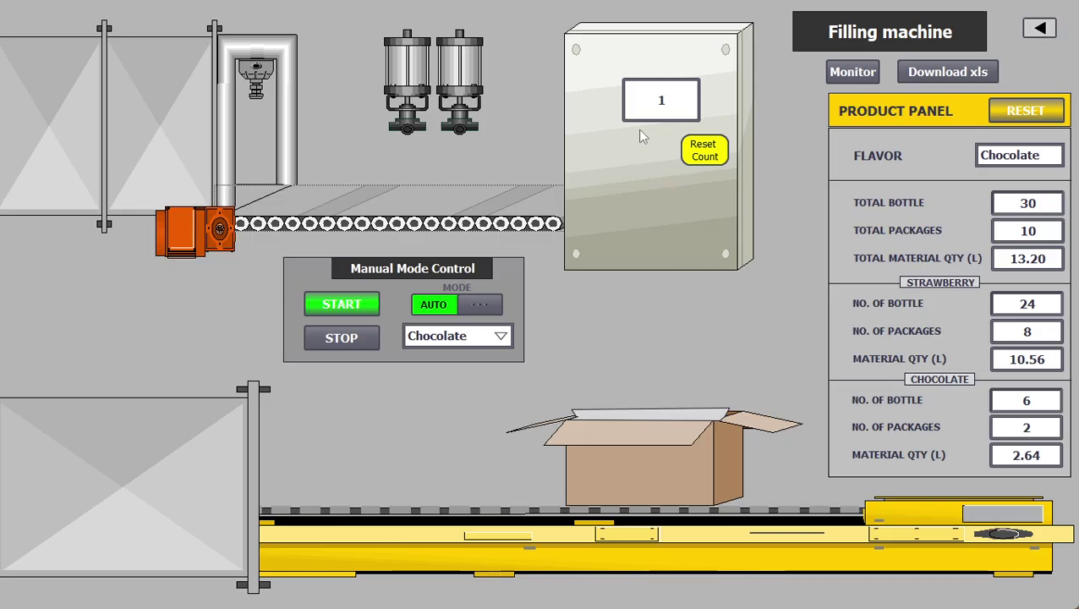
left_click(713, 154)
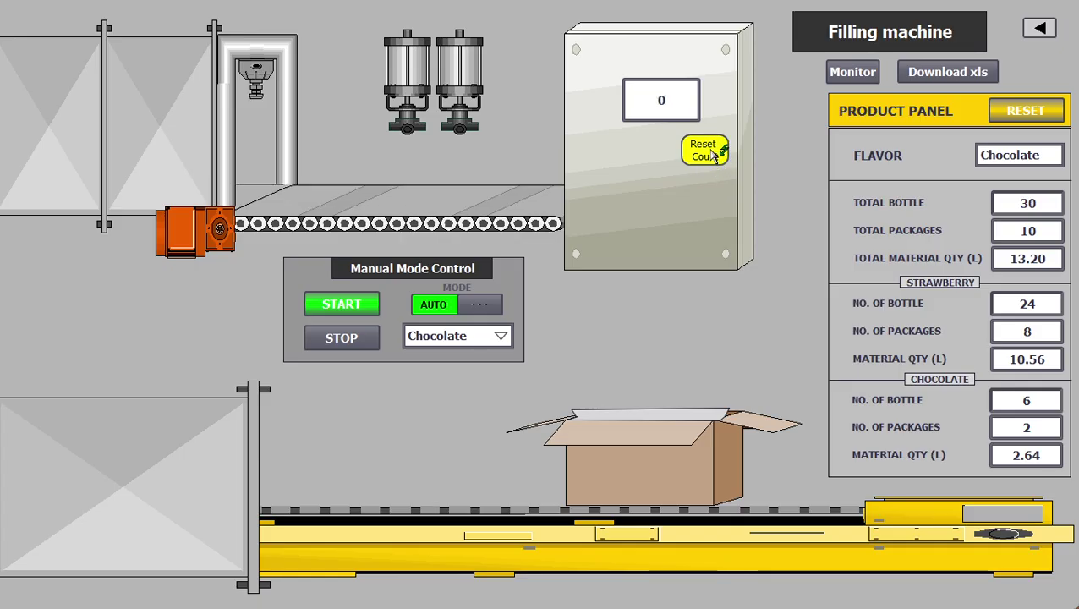
Step: Flip between the Control Room and Filling machine screens twice, ending on Filling machine
left_click(1039, 28)
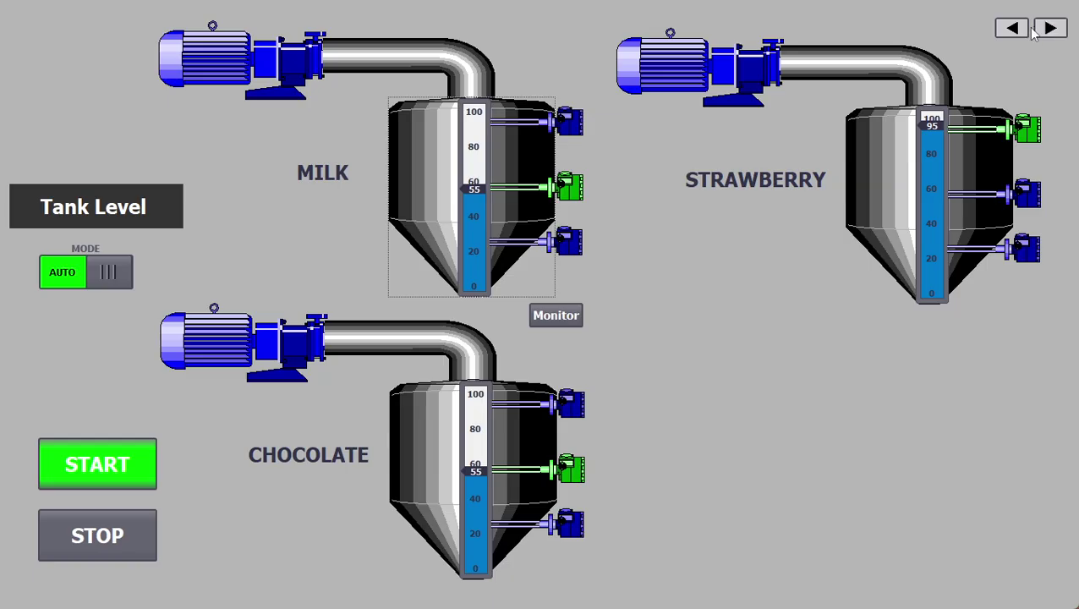
left_click(1015, 24)
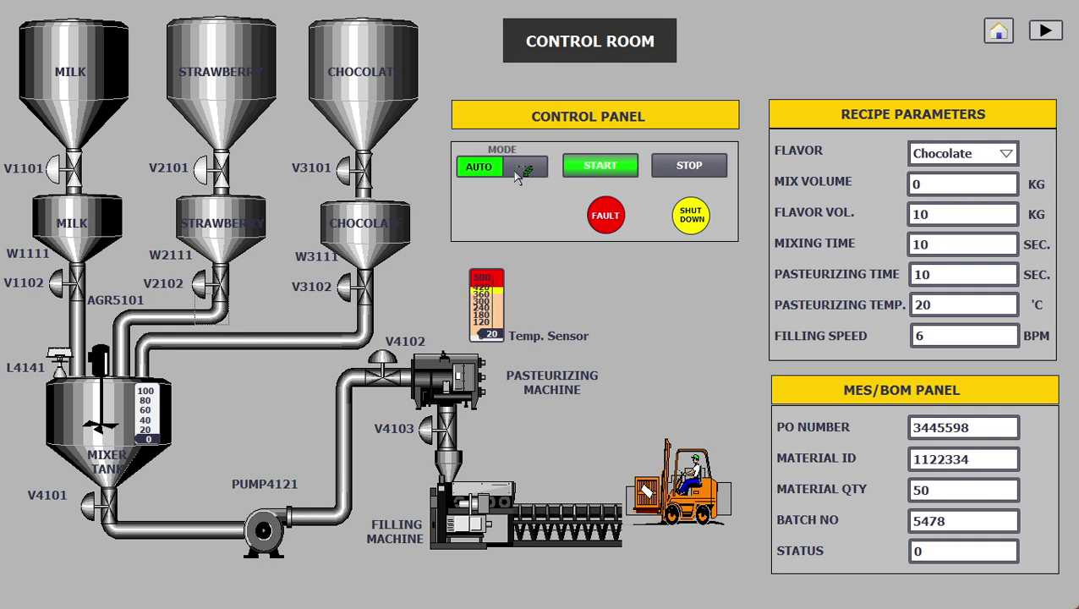
left_click(1047, 31)
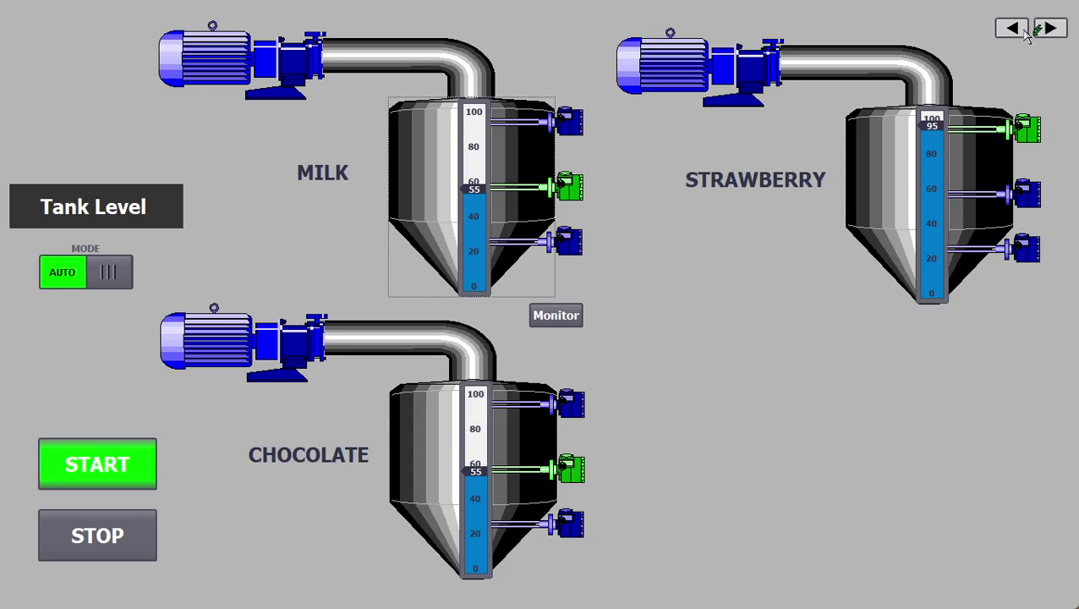
left_click(1050, 29)
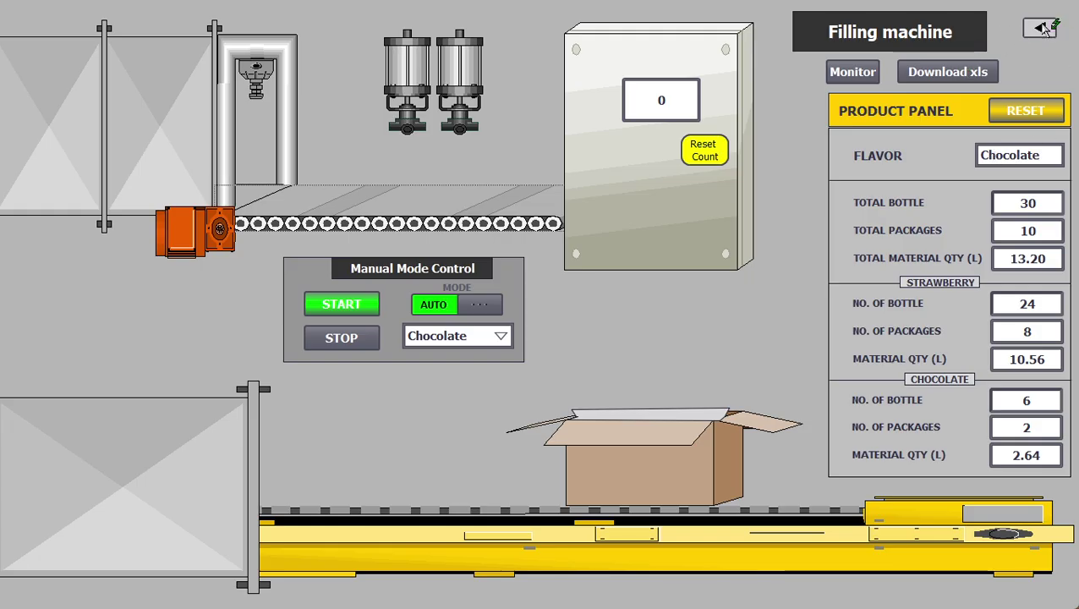
left_click(1040, 29)
left_click(1015, 30)
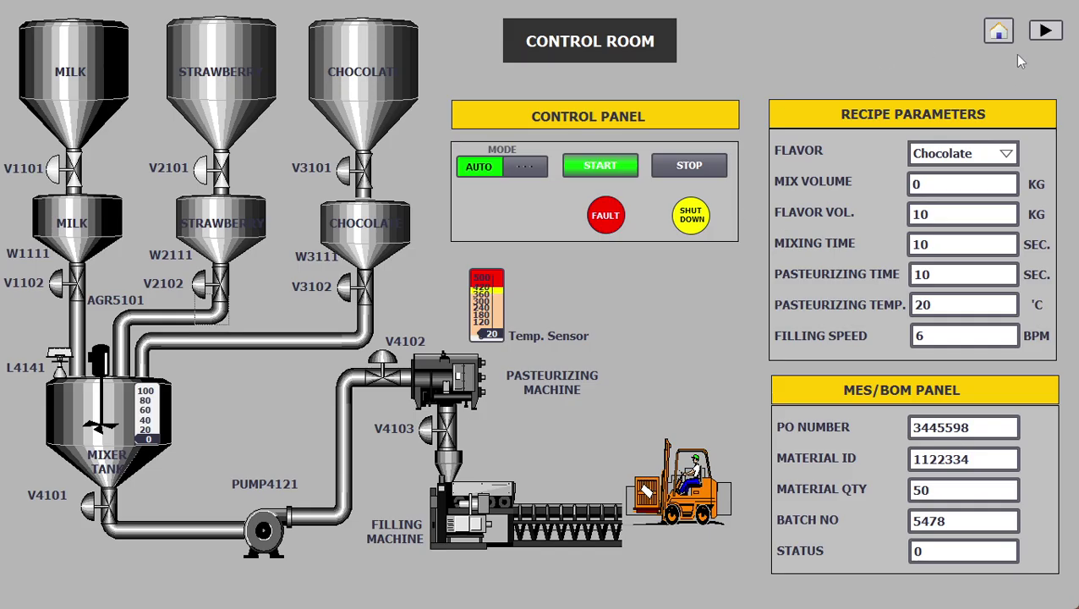
left_click(1045, 31)
left_click(1048, 31)
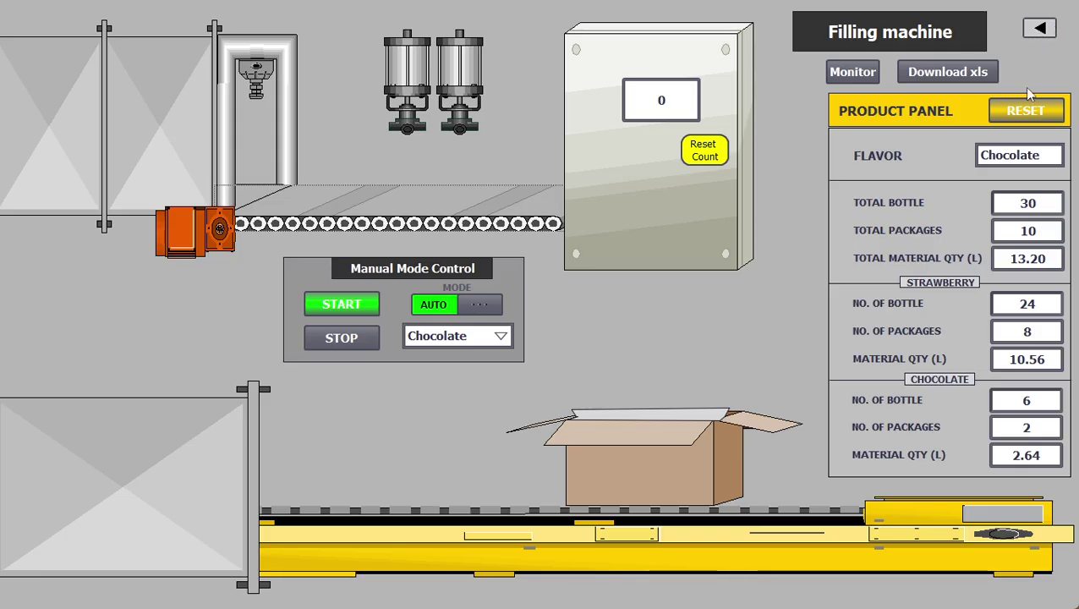